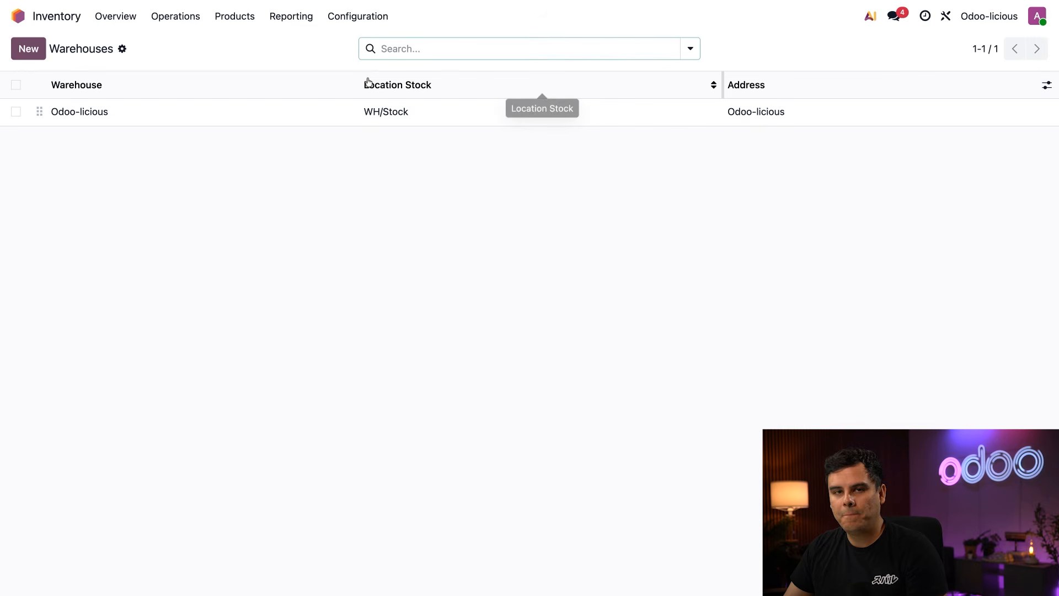
# - Review the Odoo-licious warehouse's shipment settings, and save WH/Output/Dock A and WH/Output/Dock B as dispatch dock locations for the Delivery Orders operation type
pyautogui.click(144, 112)
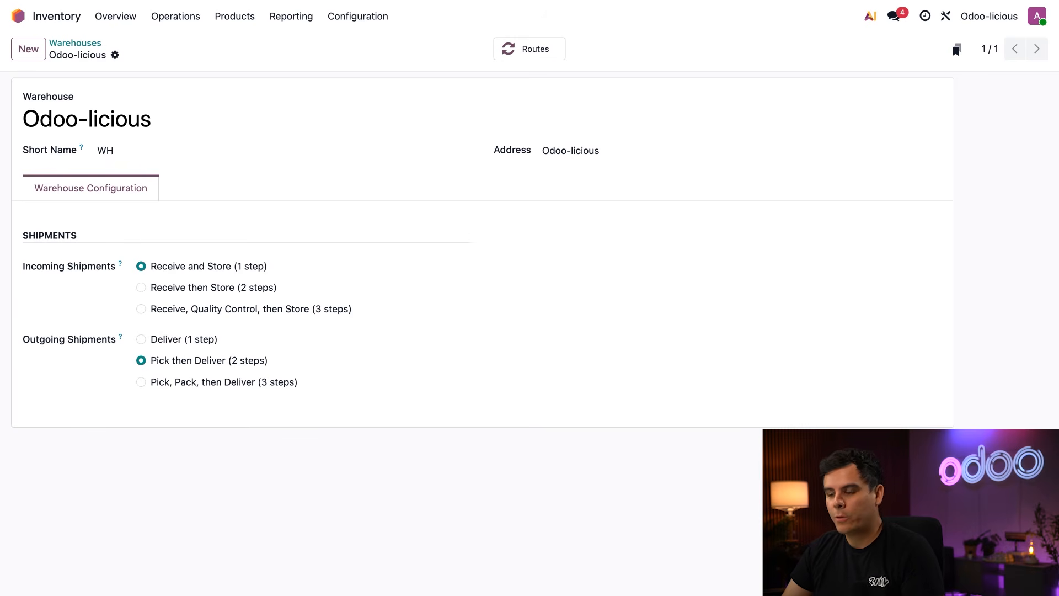
pyautogui.click(357, 16)
pyautogui.click(366, 100)
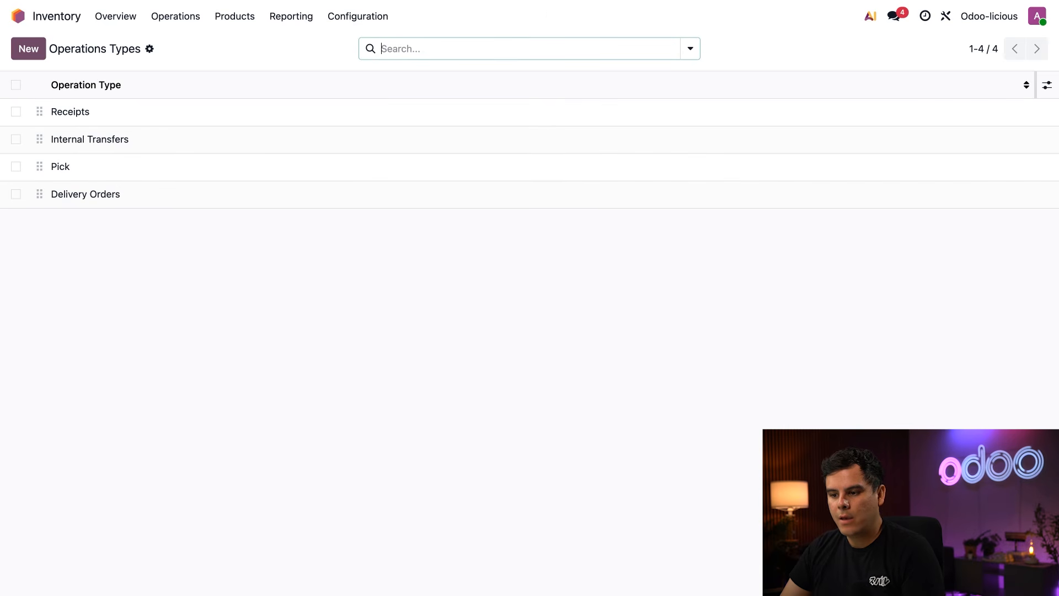
pyautogui.click(108, 195)
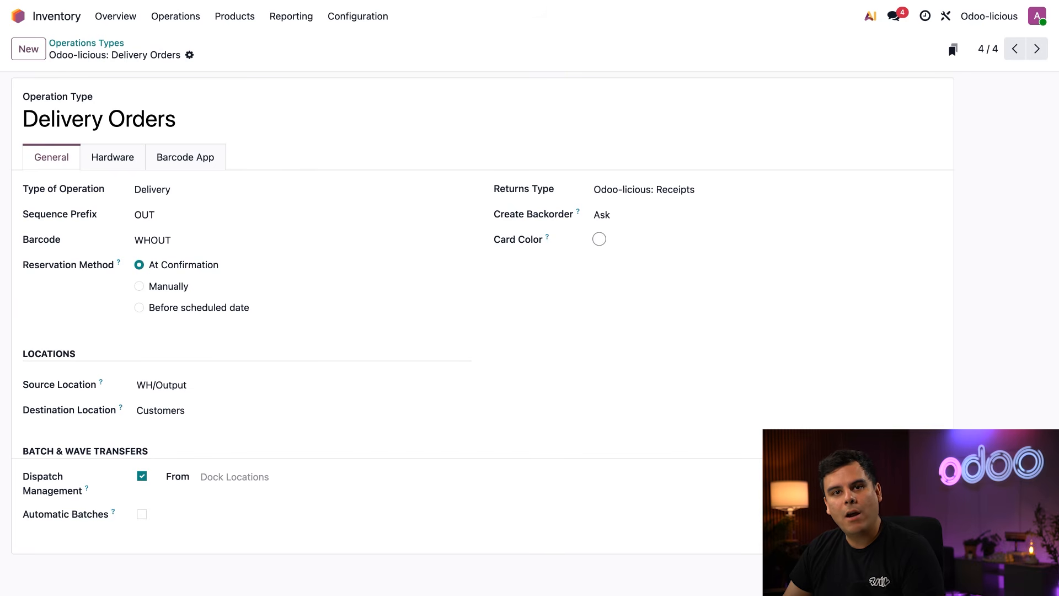
pyautogui.click(221, 476)
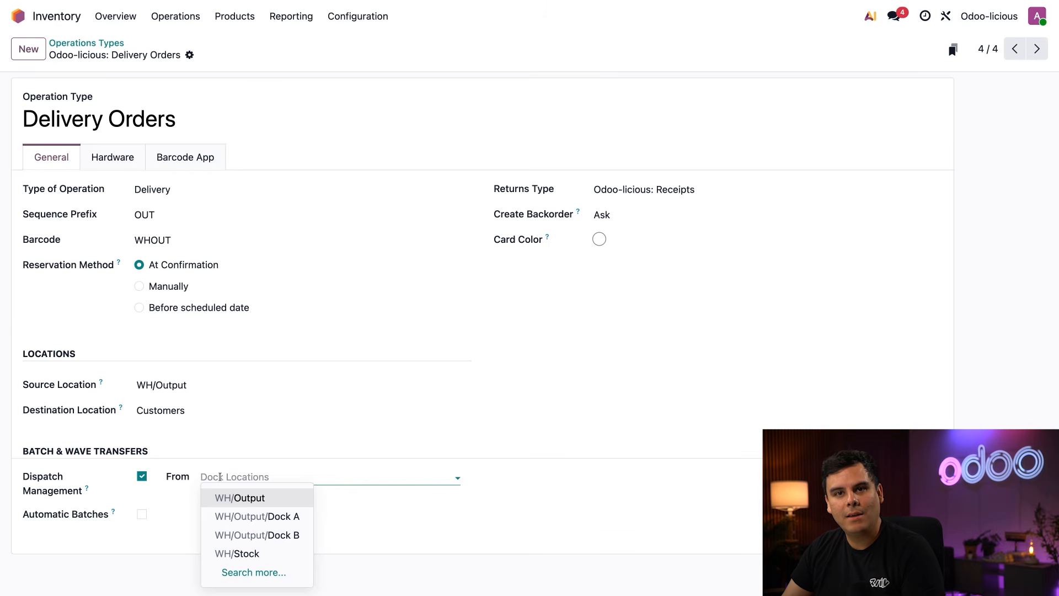
pyautogui.click(248, 516)
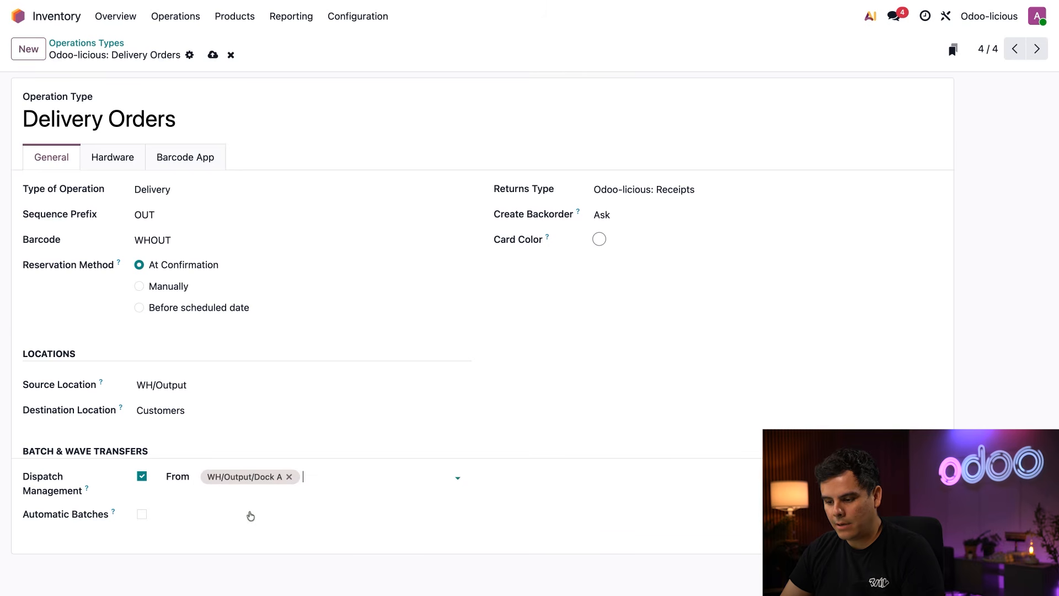
pyautogui.click(324, 476)
pyautogui.click(341, 534)
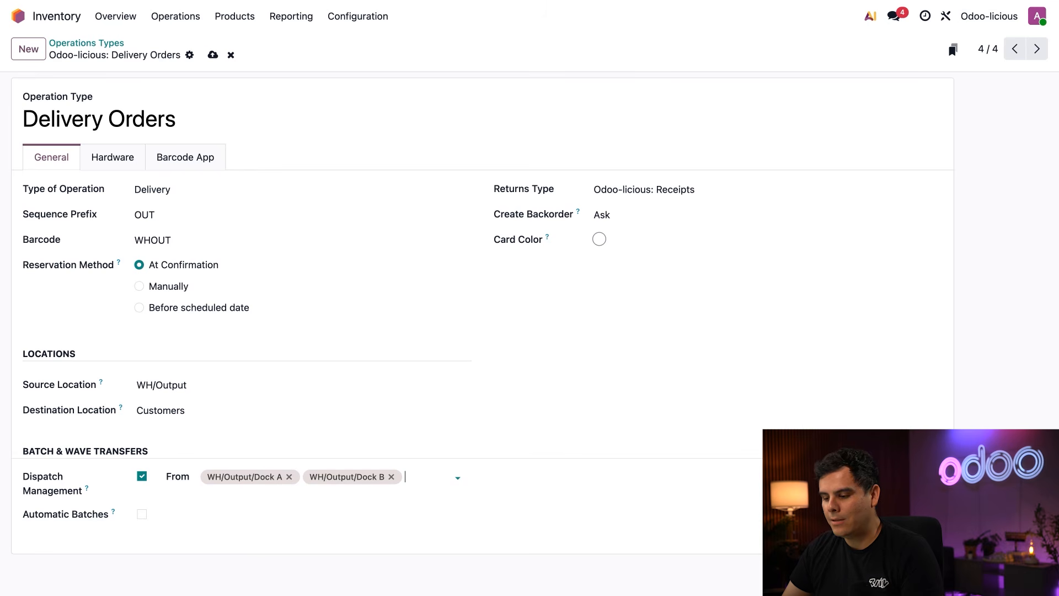
pyautogui.click(213, 55)
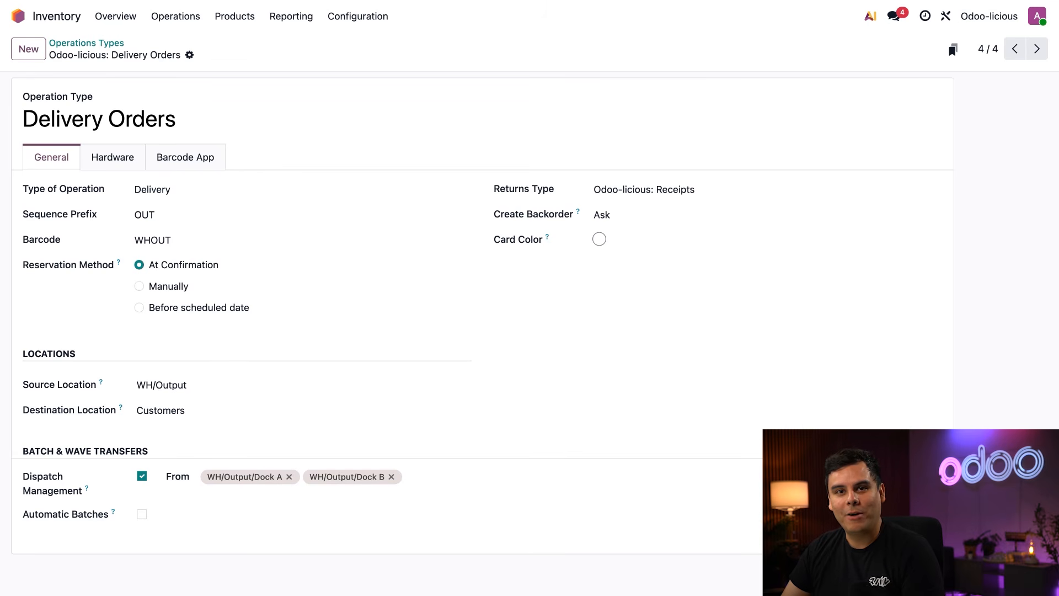
# - Switch to the Fleet app and examine the vehicle model categories with their maximum weights and volumes
pyautogui.click(22, 16)
pyautogui.write('f')
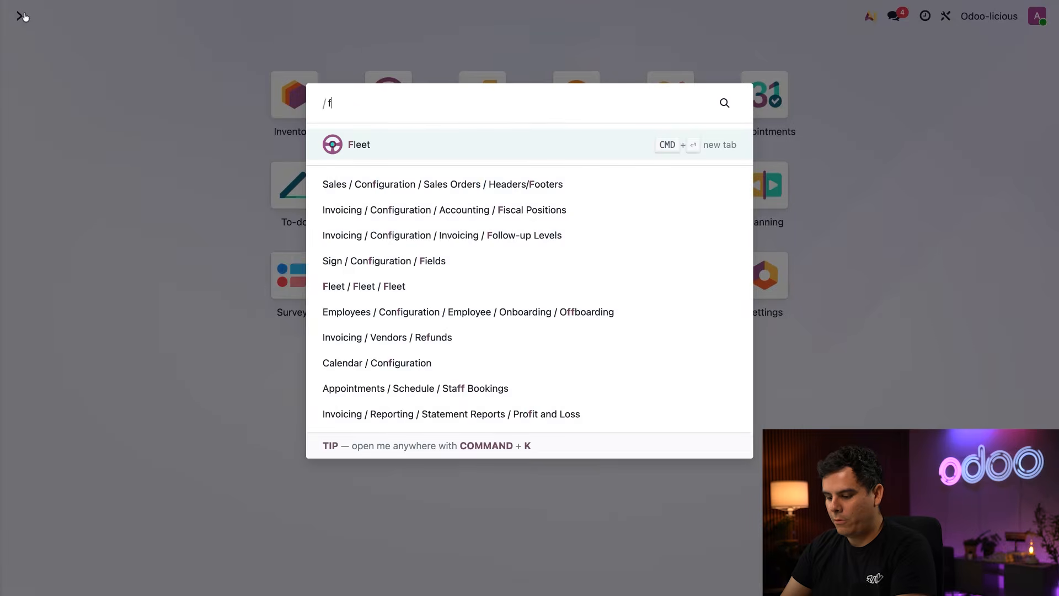
pyautogui.press('Return')
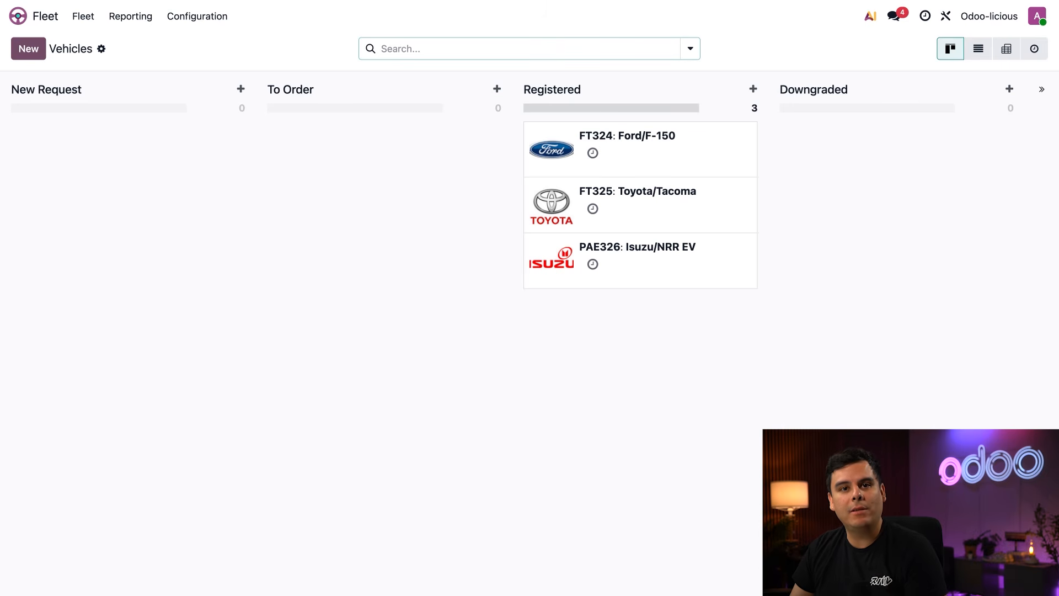
pyautogui.click(201, 17)
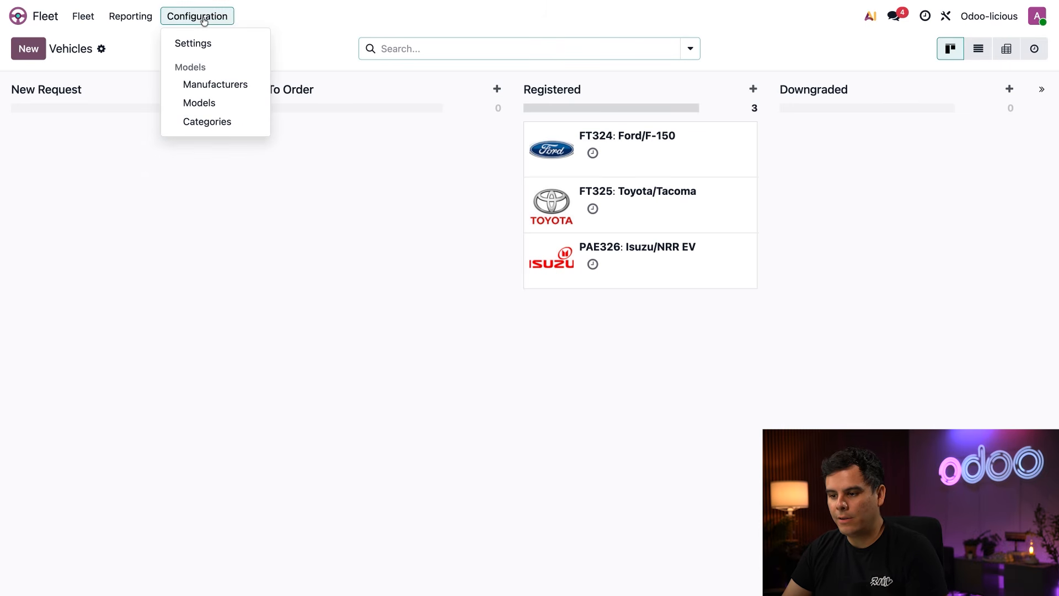
pyautogui.click(208, 123)
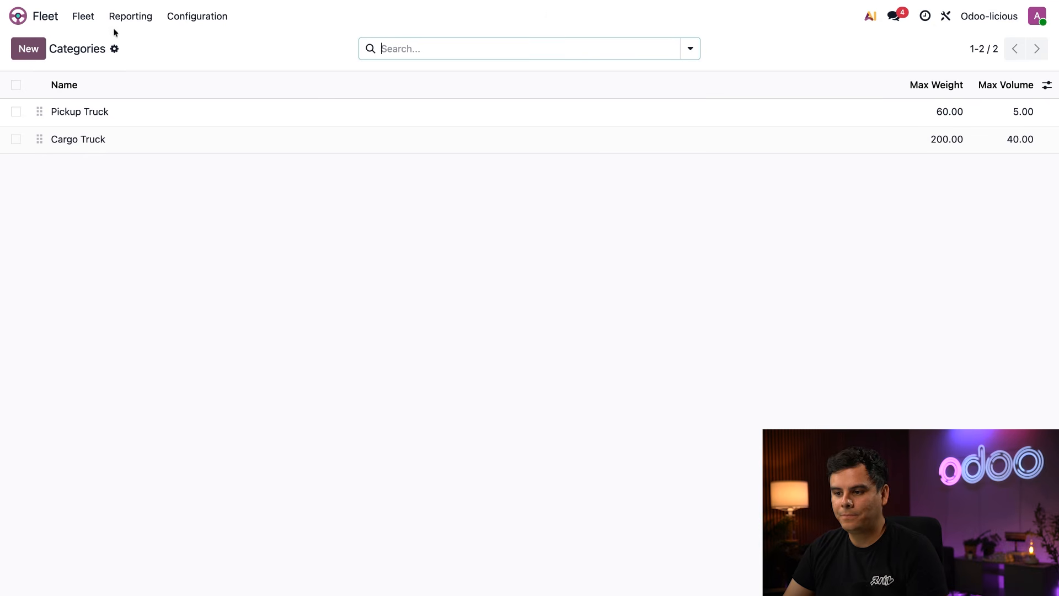
# - Assign the Pickup Truck (60.0 kg, 5.0 m³) category to the Ford/F-150 vehicle and save its record
pyautogui.click(87, 17)
pyautogui.click(91, 42)
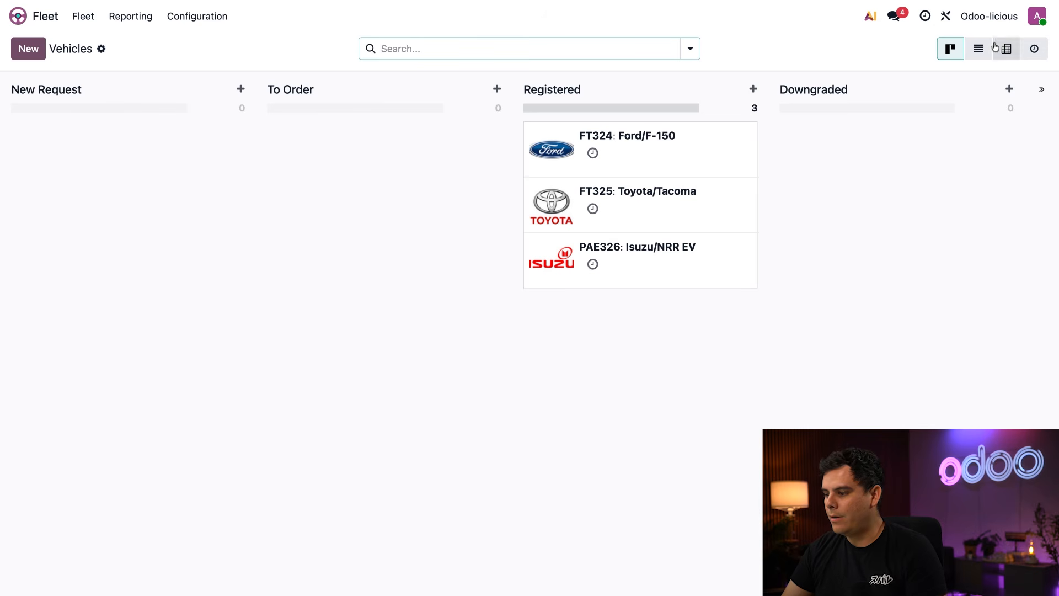
pyautogui.click(971, 51)
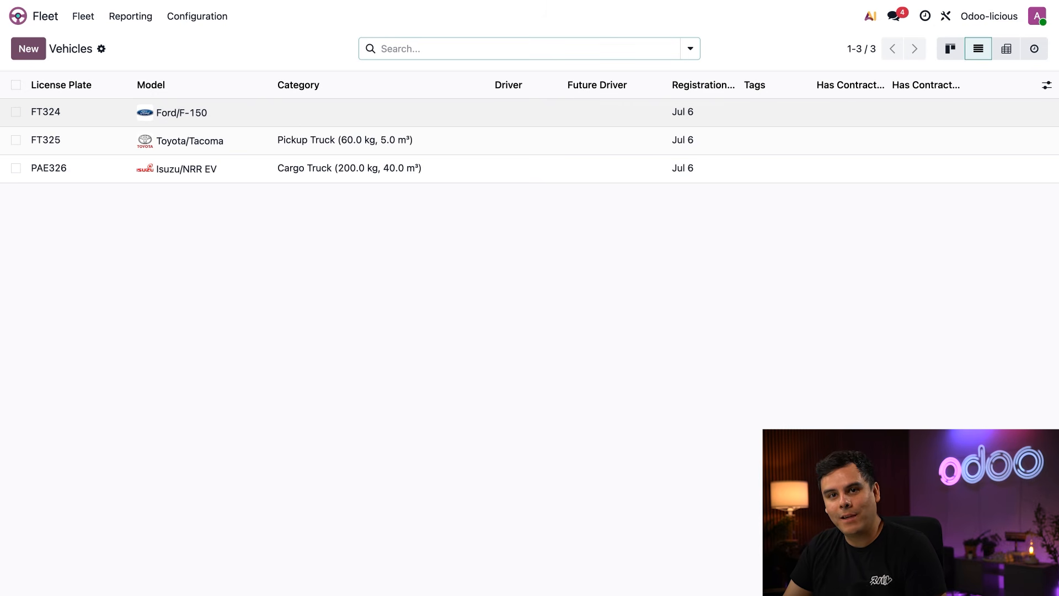
pyautogui.click(182, 113)
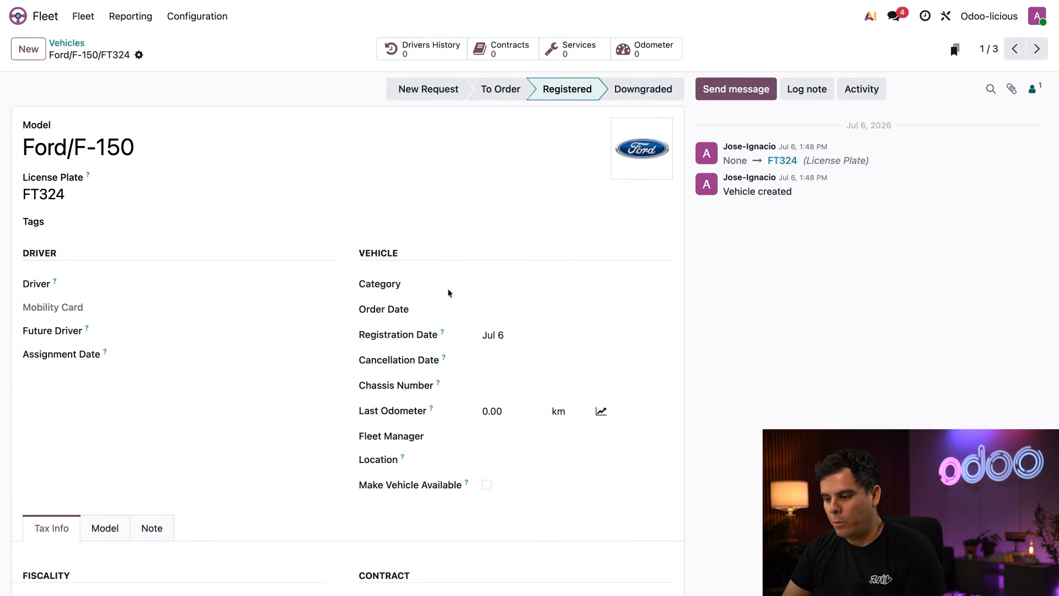
pyautogui.click(510, 286)
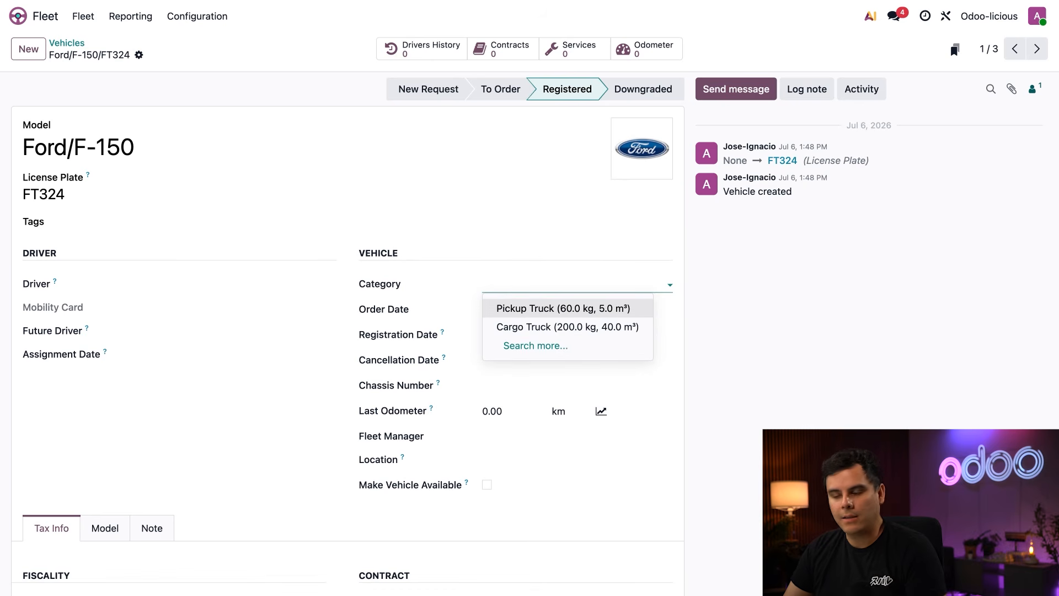
pyautogui.click(512, 310)
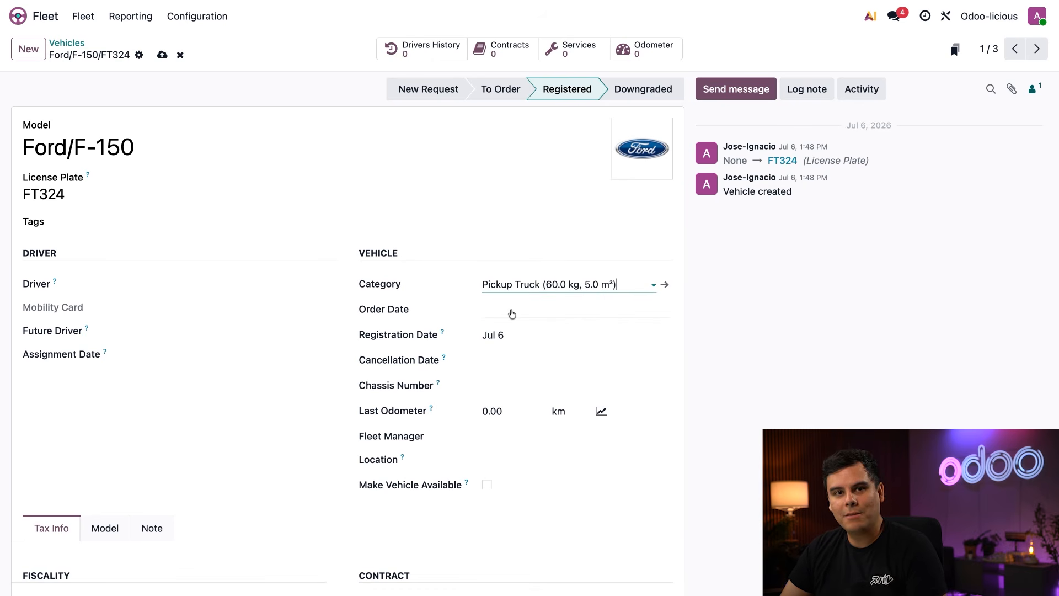
pyautogui.click(162, 55)
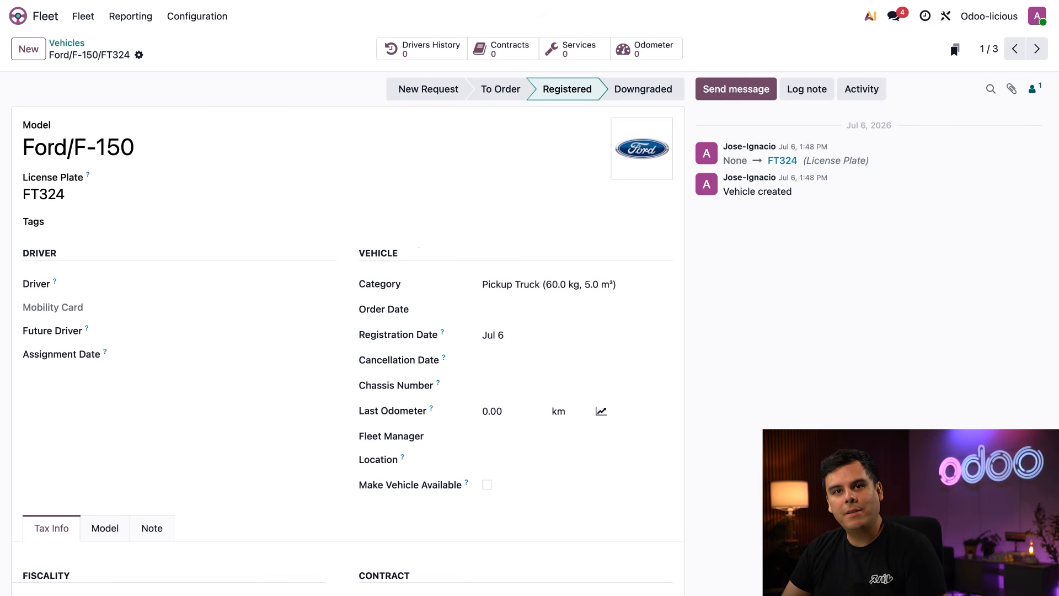
# - Switch to the Inventory app and list the Pick transfers that are ready to process
pyautogui.click(20, 16)
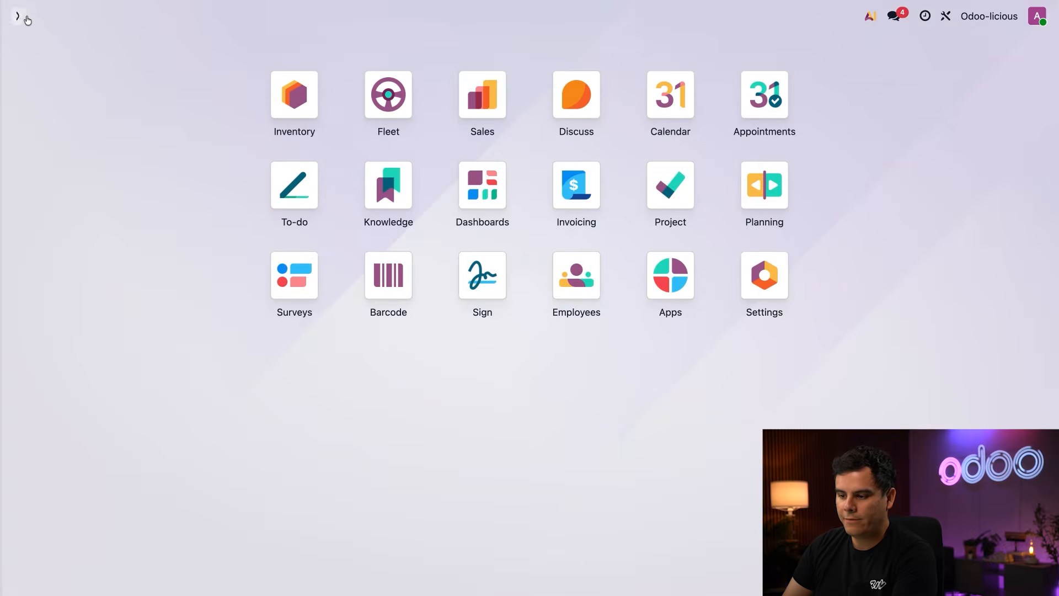
pyautogui.write('inve')
pyautogui.press('Return')
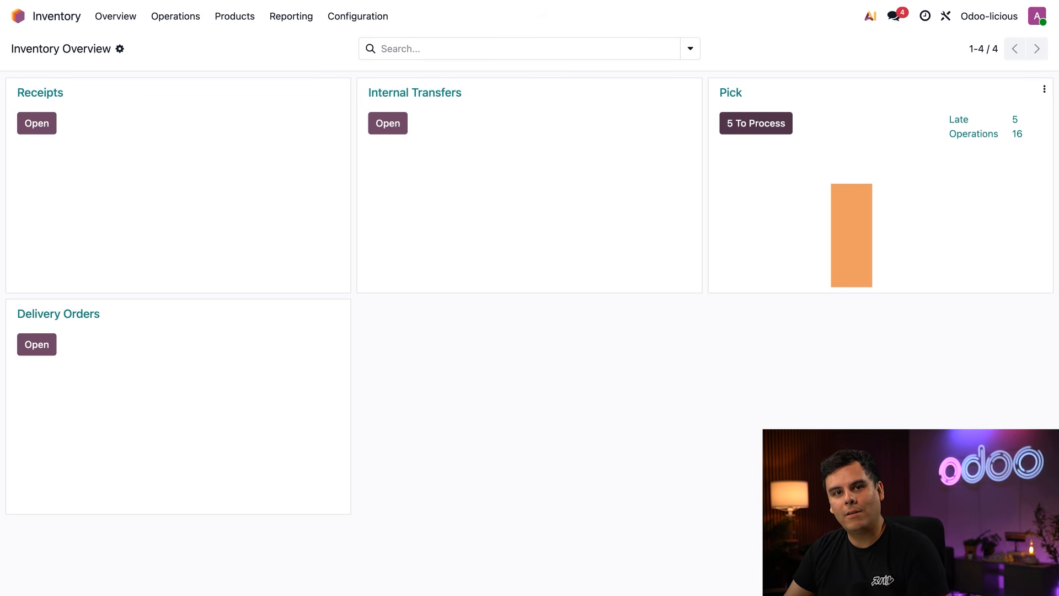
pyautogui.click(760, 126)
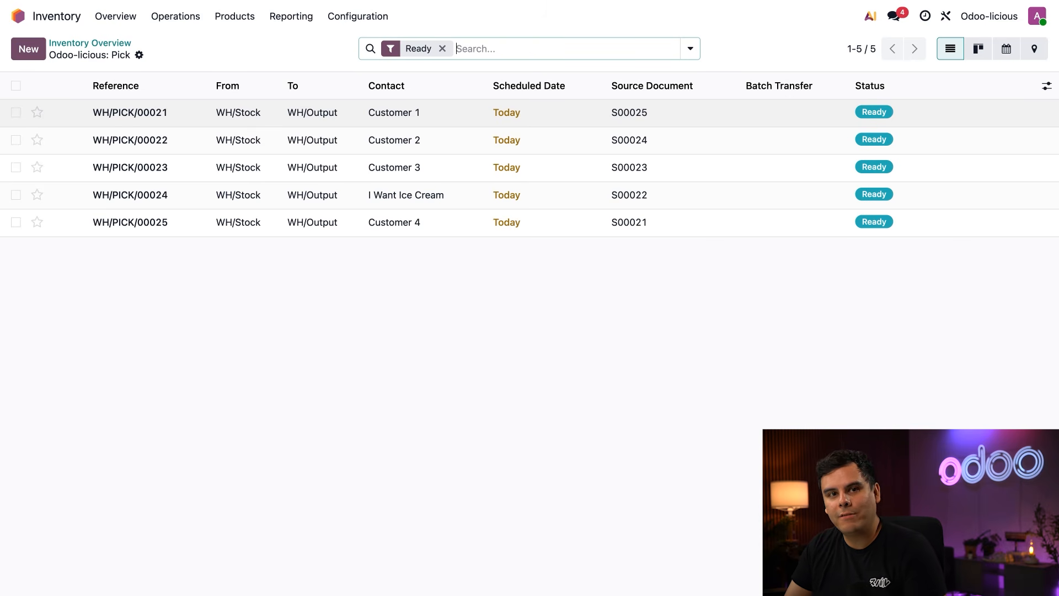
# - Filter the ready picks with a custom rule requiring that the contact's Is a Company field is set
pyautogui.click(502, 48)
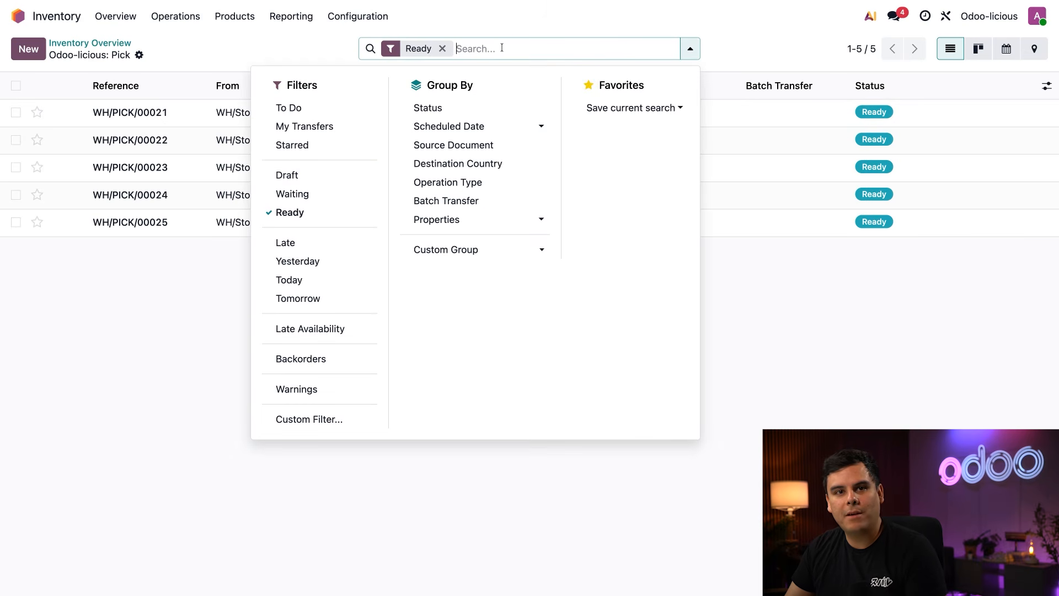
pyautogui.click(333, 418)
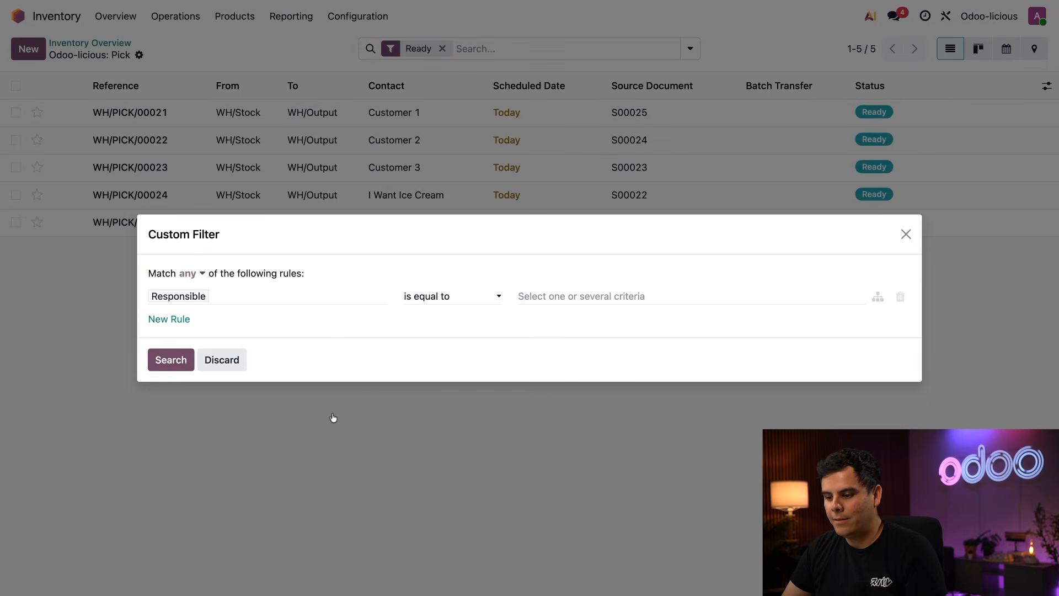
pyautogui.click(300, 299)
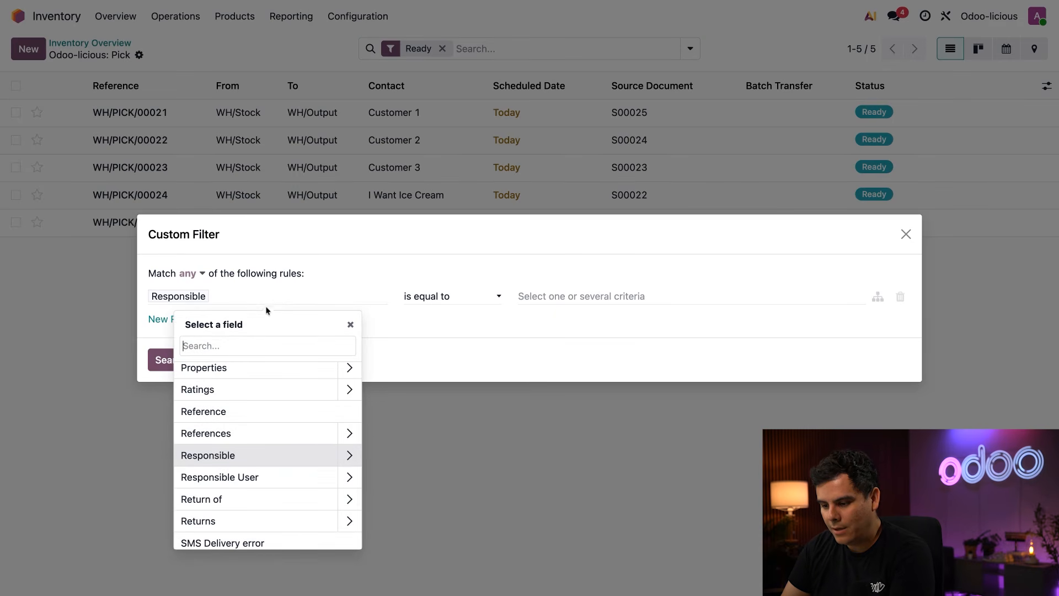
pyautogui.write('contact')
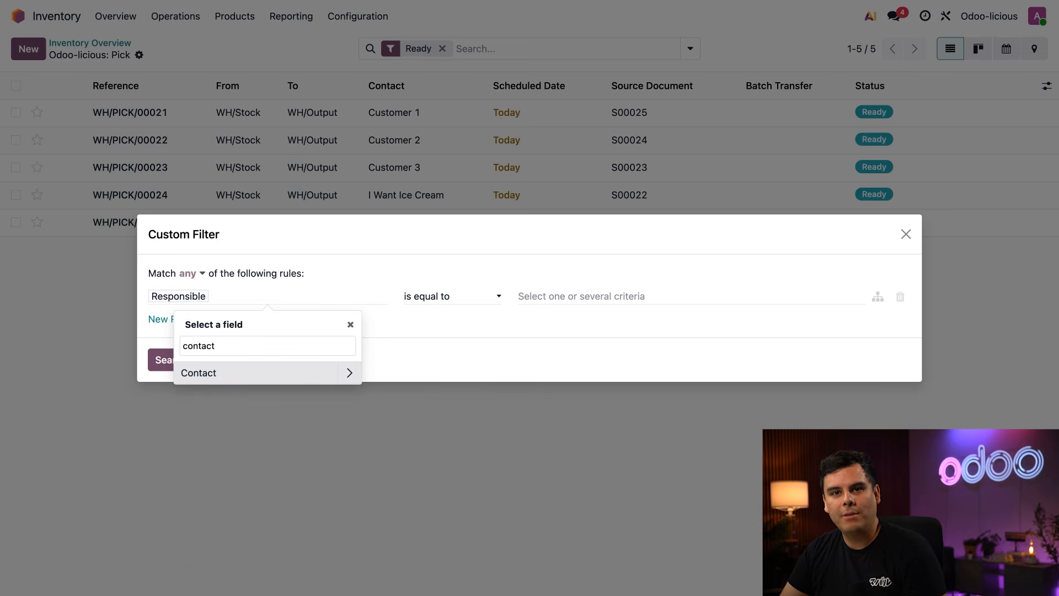
pyautogui.click(349, 372)
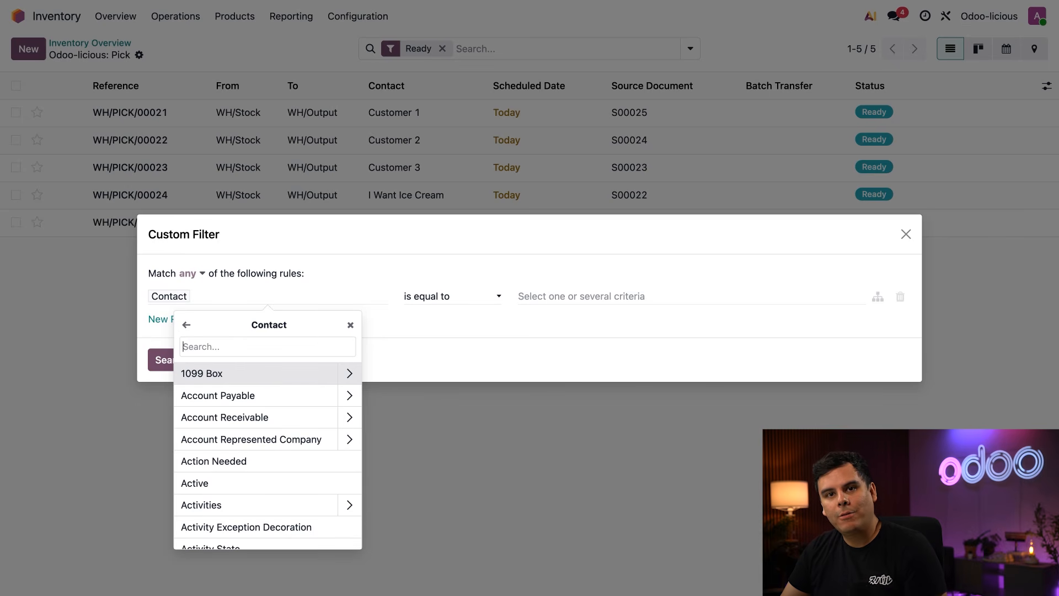
pyautogui.write('is a')
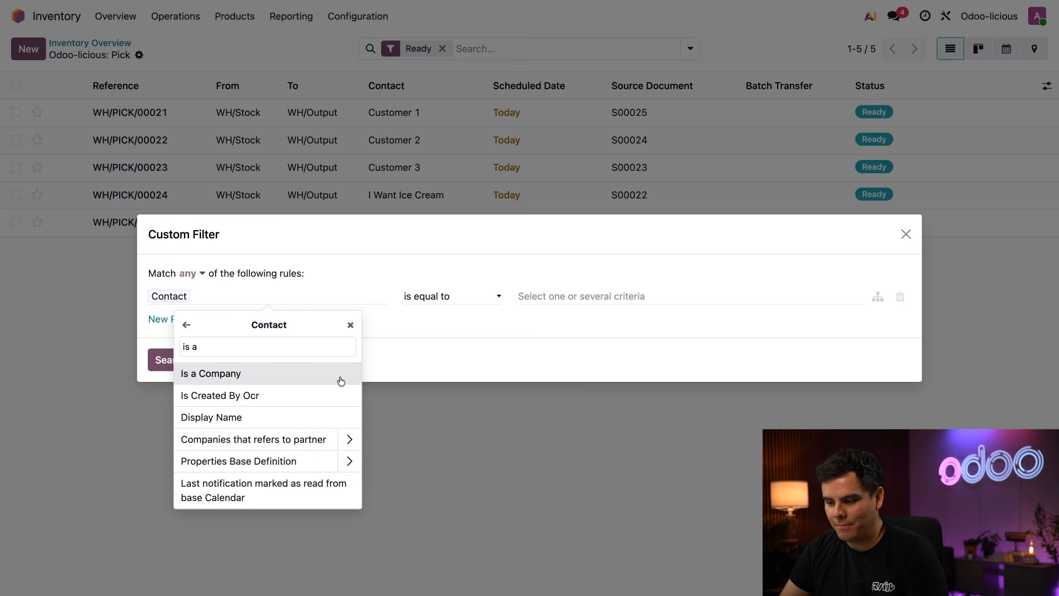
pyautogui.click(341, 381)
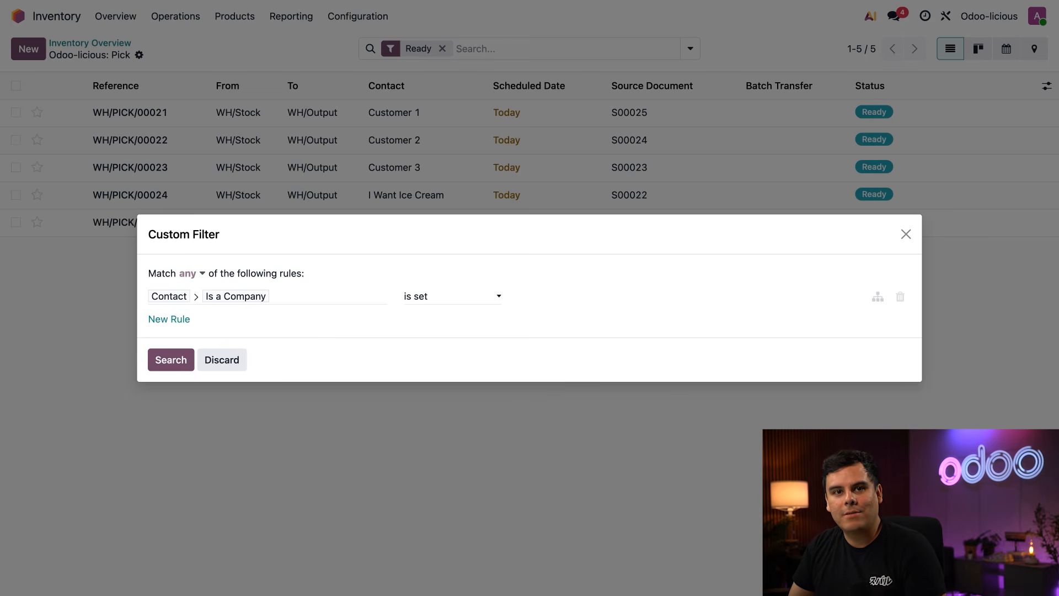
pyautogui.click(171, 360)
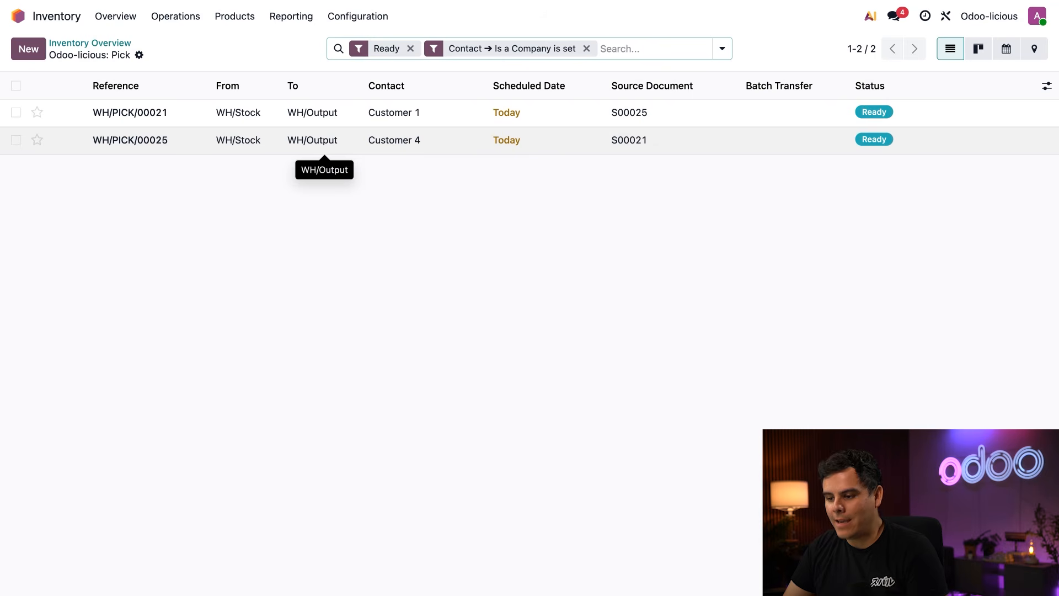
# - Look into WH/PICK/00025, and update the destination of both filtered company picks to WH/Output/Dock B in bulk, clearing the selection
pyautogui.click(324, 141)
pyautogui.click(160, 44)
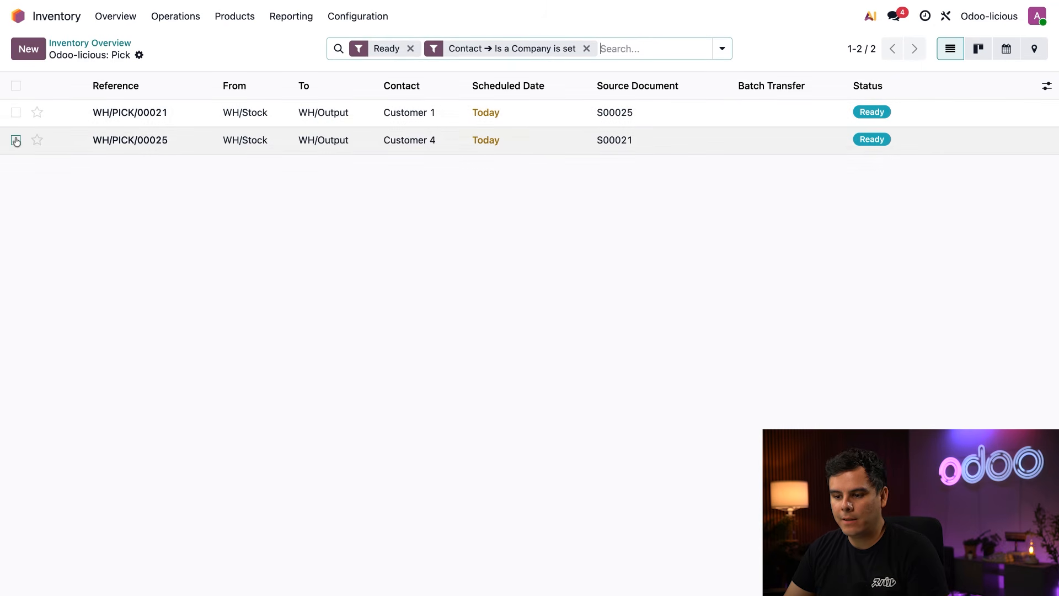
pyautogui.click(17, 86)
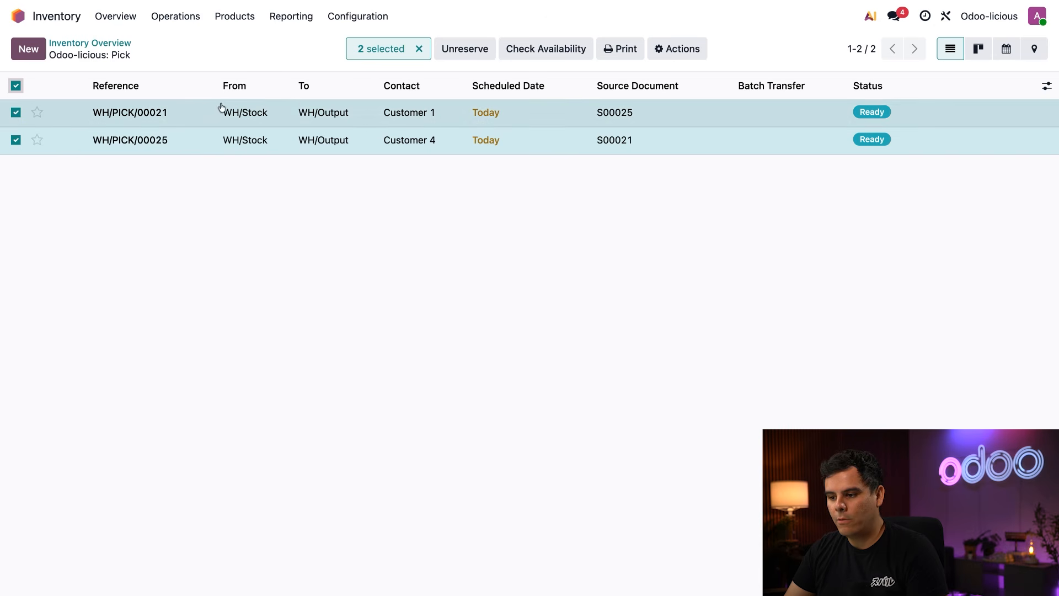
pyautogui.click(330, 115)
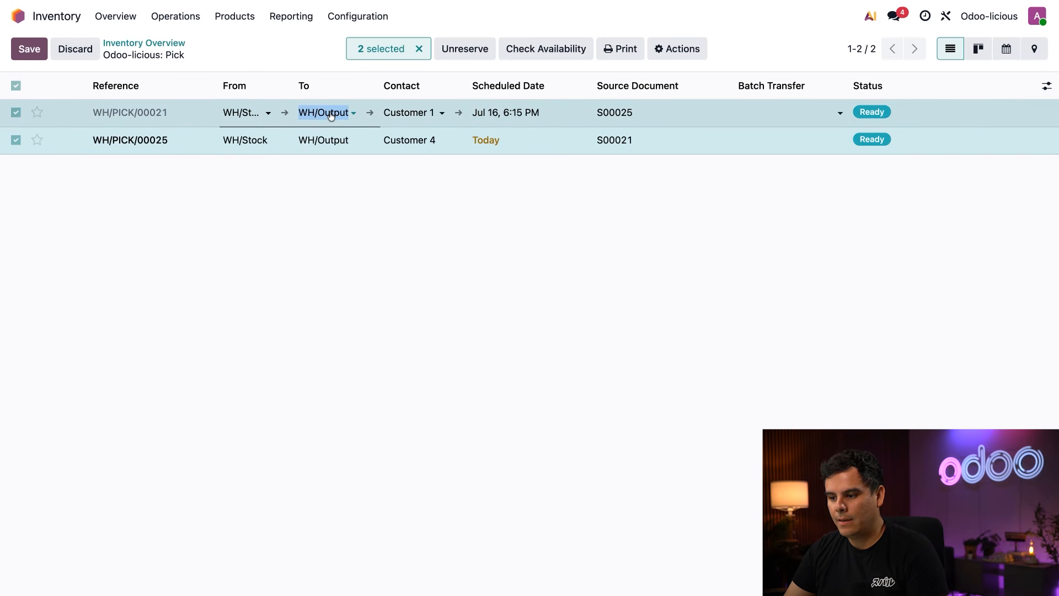
pyautogui.click(338, 113)
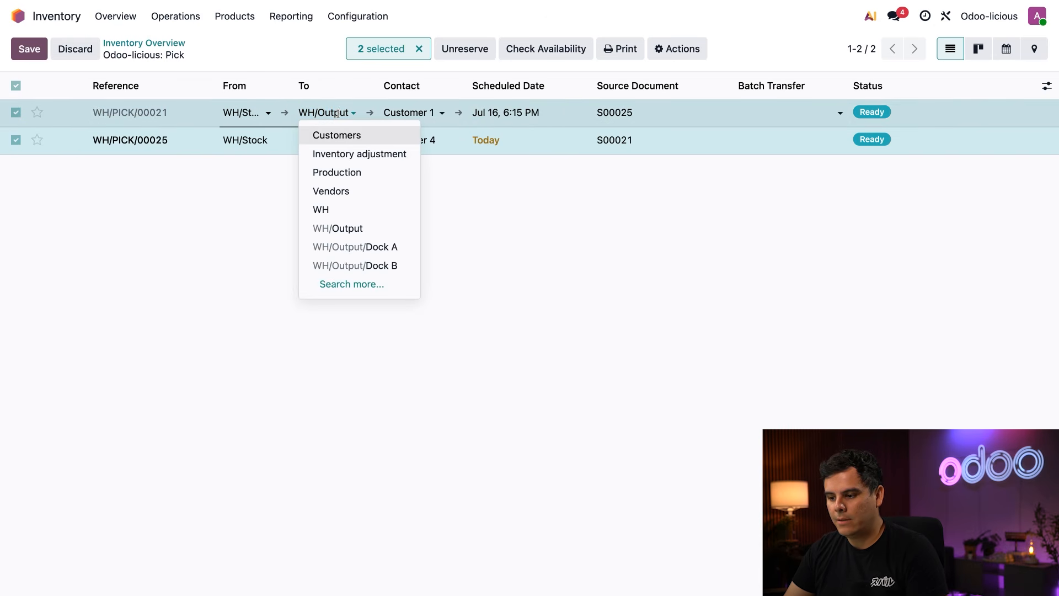
pyautogui.click(370, 265)
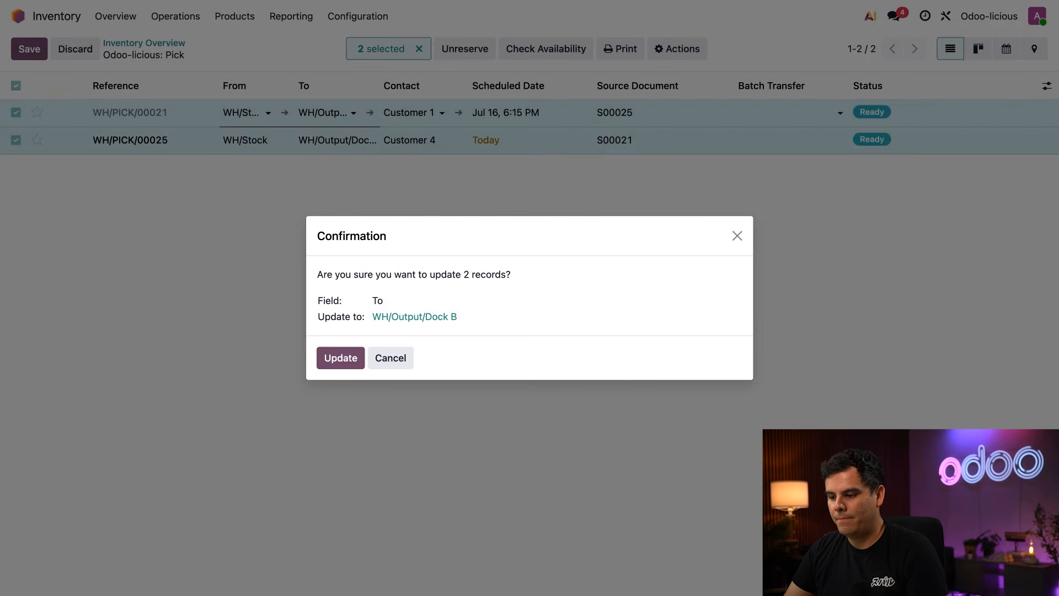
pyautogui.click(334, 353)
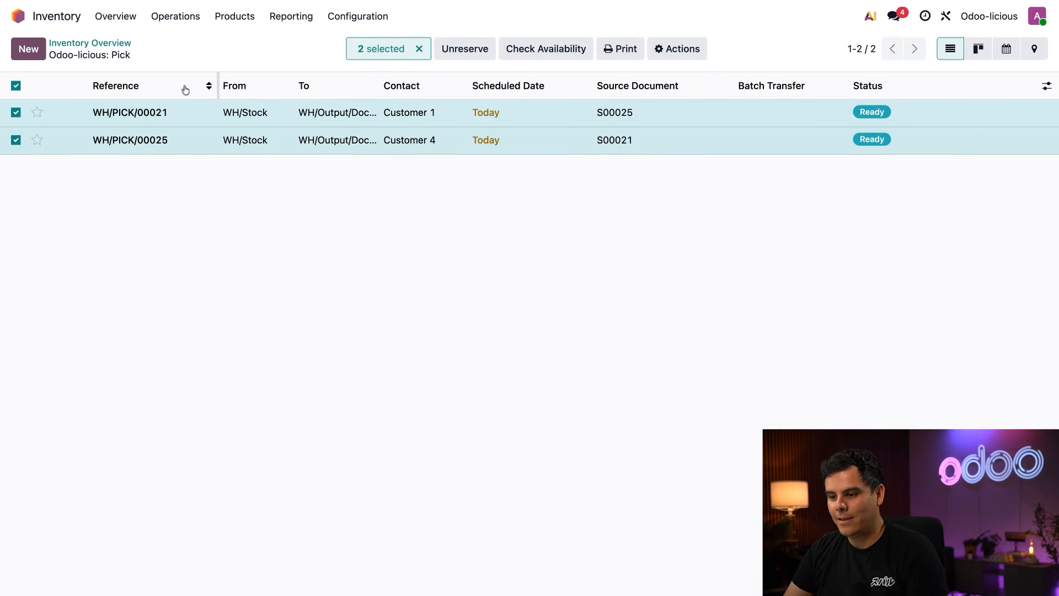
pyautogui.click(16, 85)
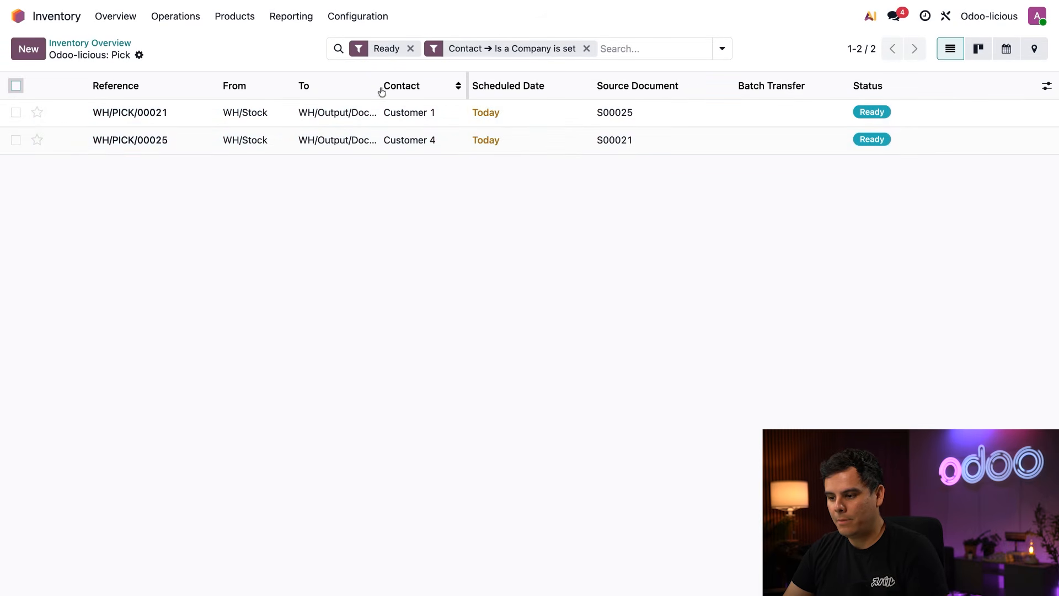
# - Remove the company filter and set the destination of WH/PICK/00022, WH/PICK/00023 and WH/PICK/00024 to WH/Output/Dock A in bulk, clearing the selection
pyautogui.moveTo(379, 86); pyautogui.dragTo(405, 91)
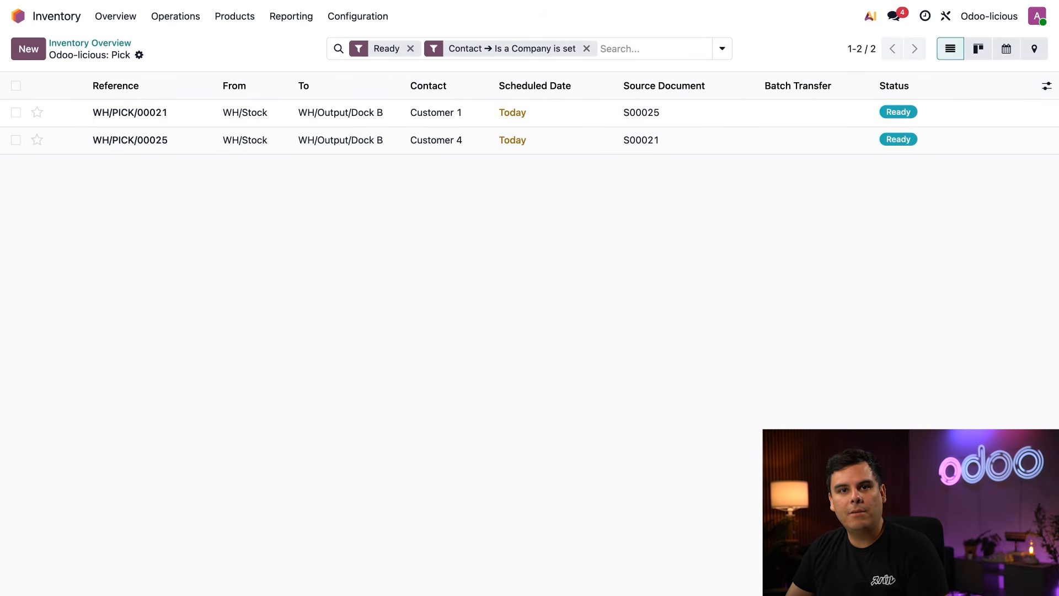
pyautogui.click(587, 49)
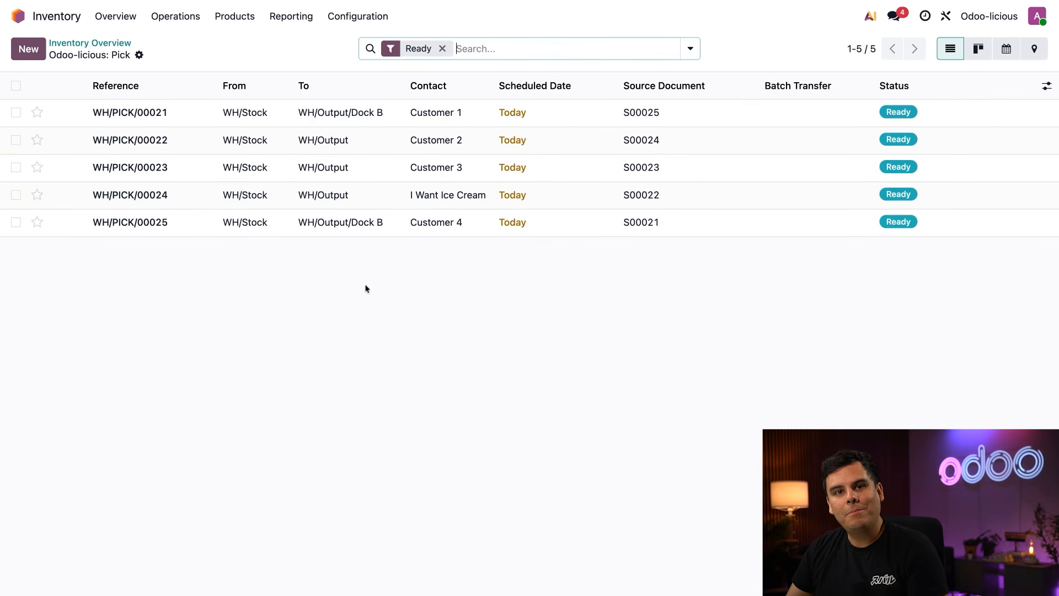
pyautogui.click(16, 140)
pyautogui.click(16, 167)
pyautogui.click(16, 194)
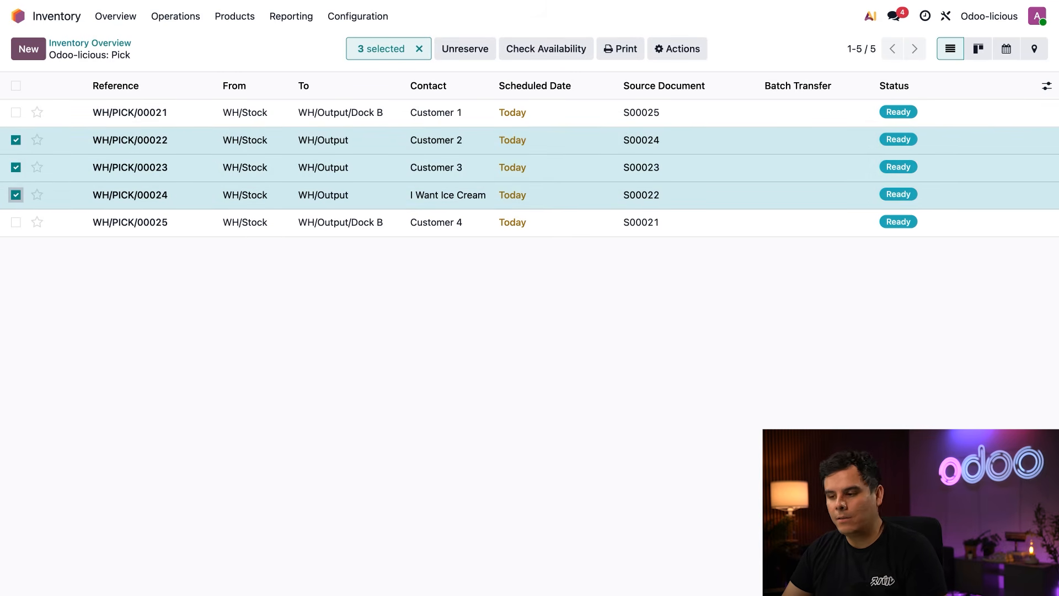
pyautogui.click(315, 140)
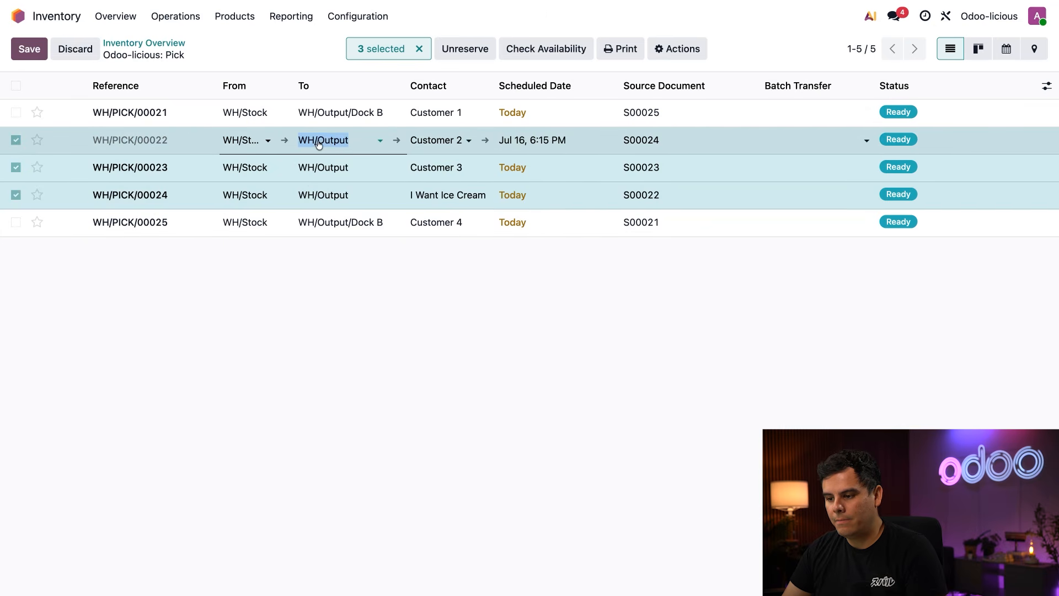
pyautogui.click(360, 139)
pyautogui.click(366, 276)
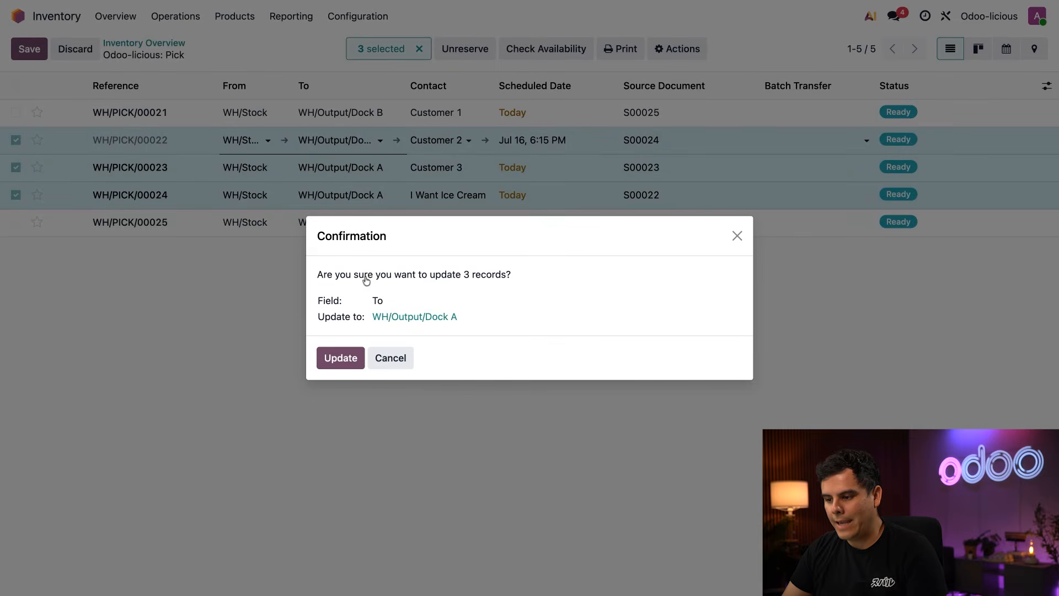
pyautogui.click(340, 359)
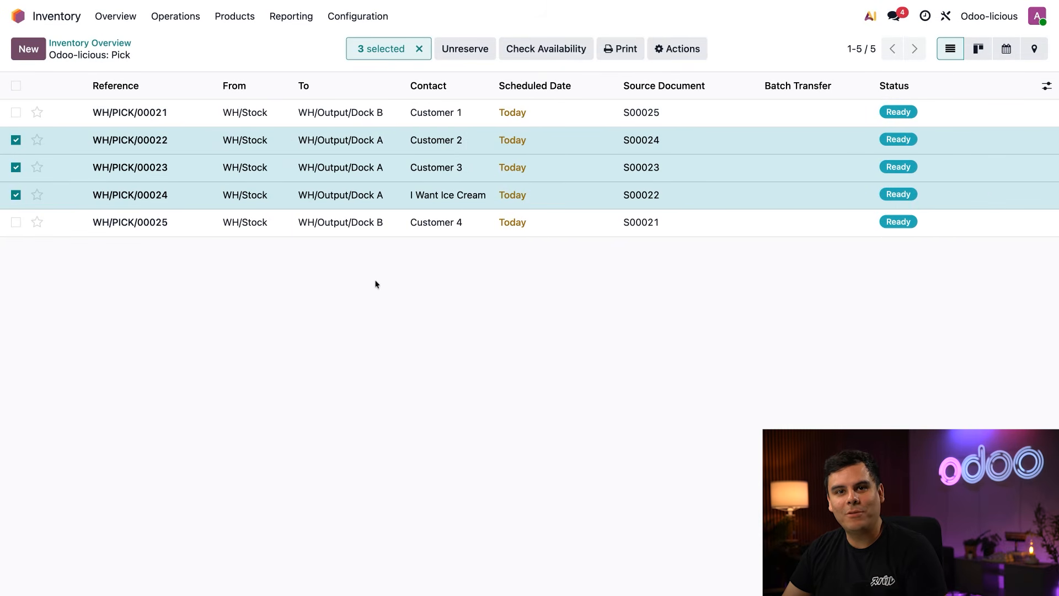
pyautogui.click(420, 50)
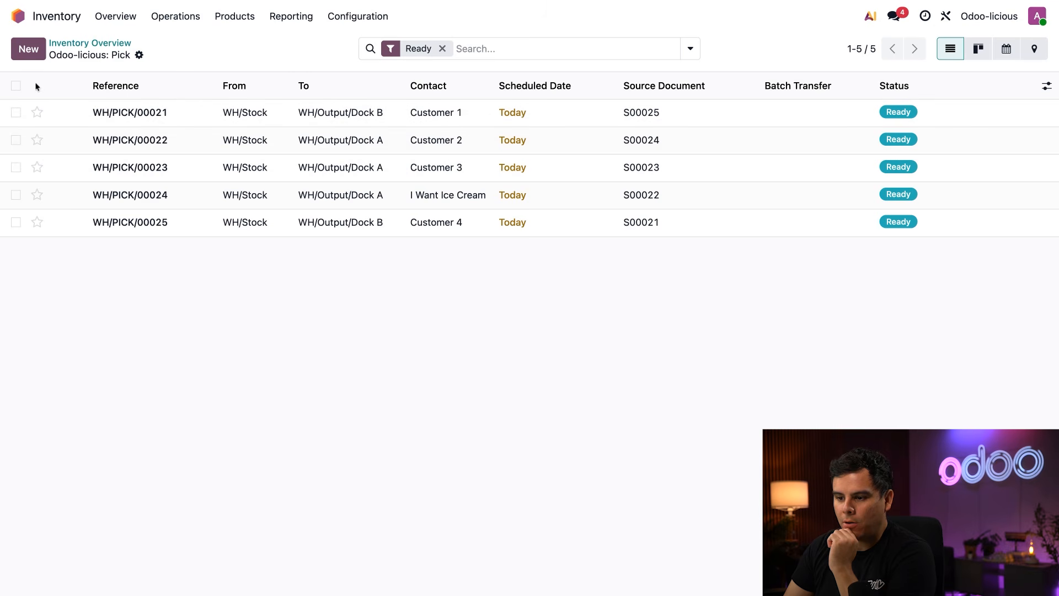
# - Validate all five ready pick transfers, WH/PICK/00021 through WH/PICK/00025, in bulk
pyautogui.click(16, 86)
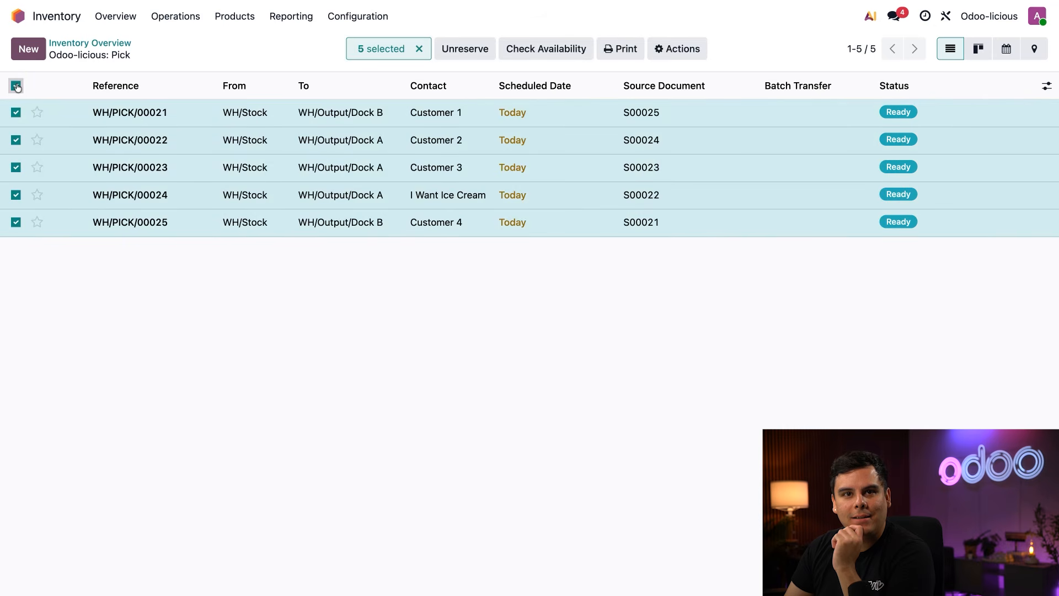
pyautogui.click(683, 55)
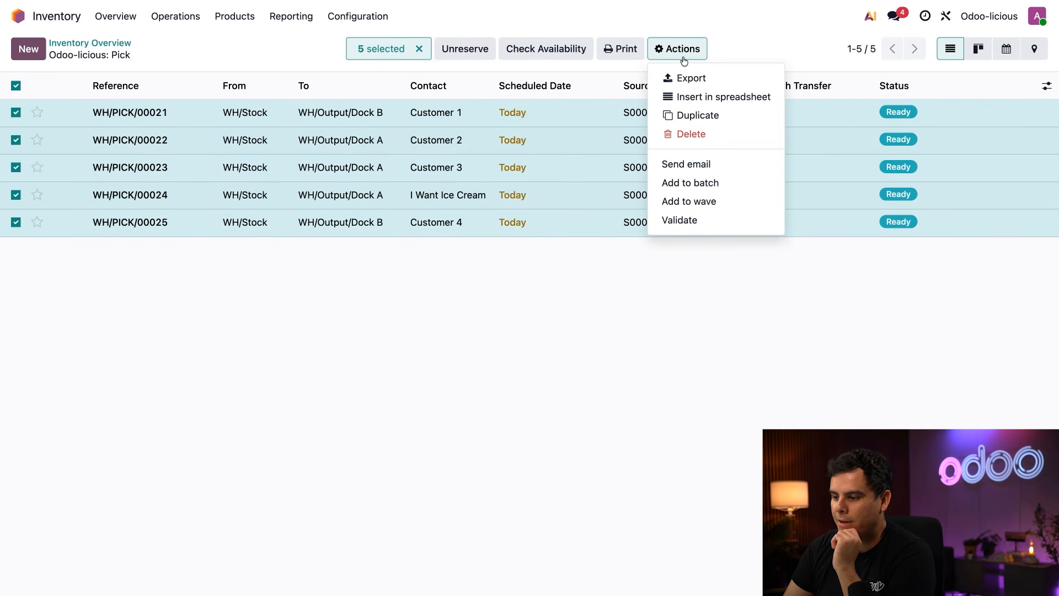
pyautogui.click(690, 220)
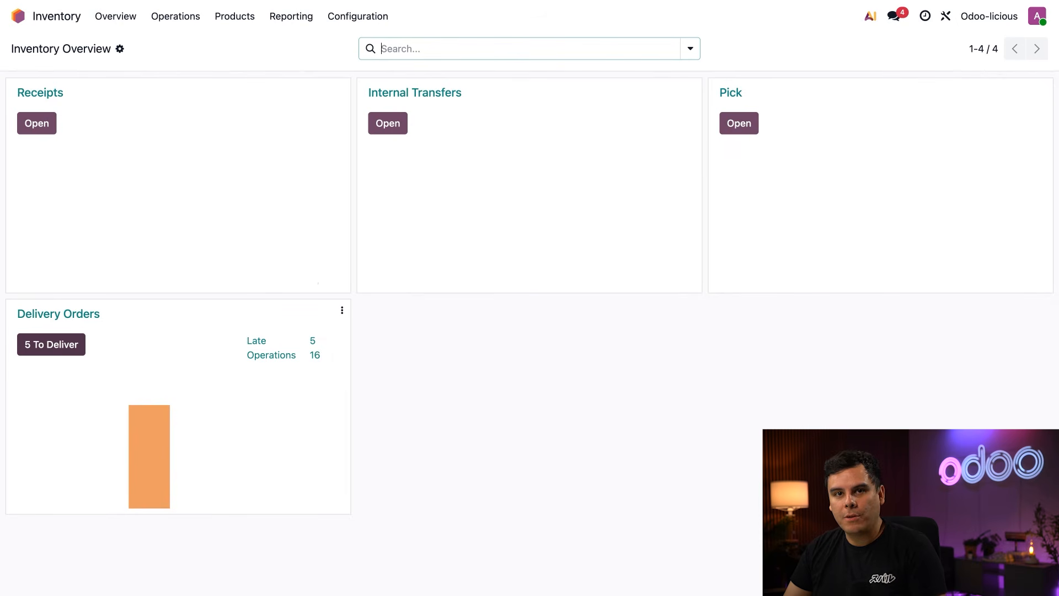
# - List the ready delivery orders and add the three from WH/Output/Dock A to a new batch transfer with a responsible person assigned
pyautogui.click(52, 344)
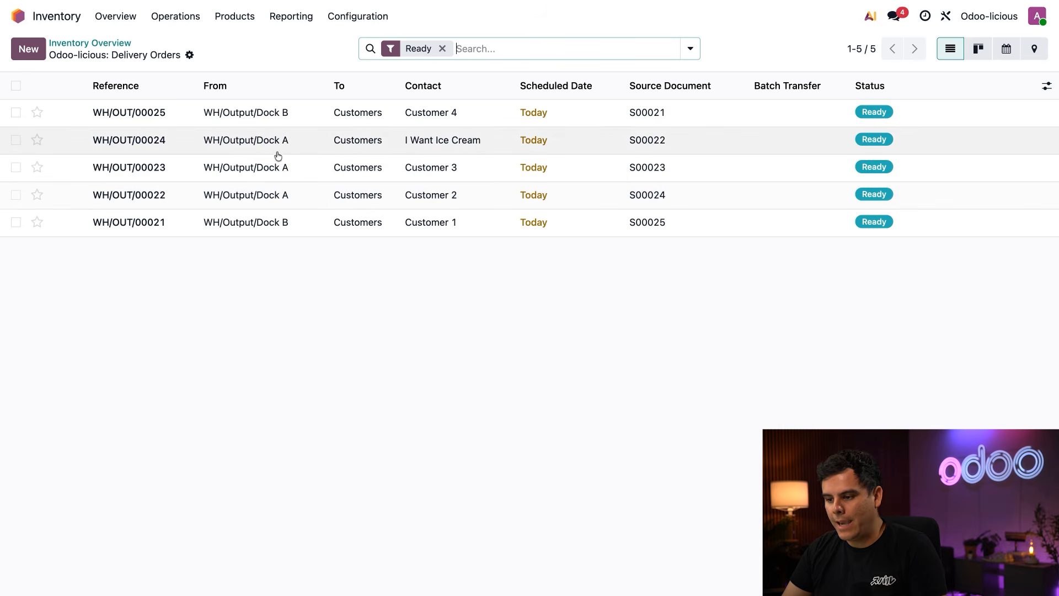
pyautogui.click(15, 139)
pyautogui.click(15, 169)
pyautogui.click(15, 196)
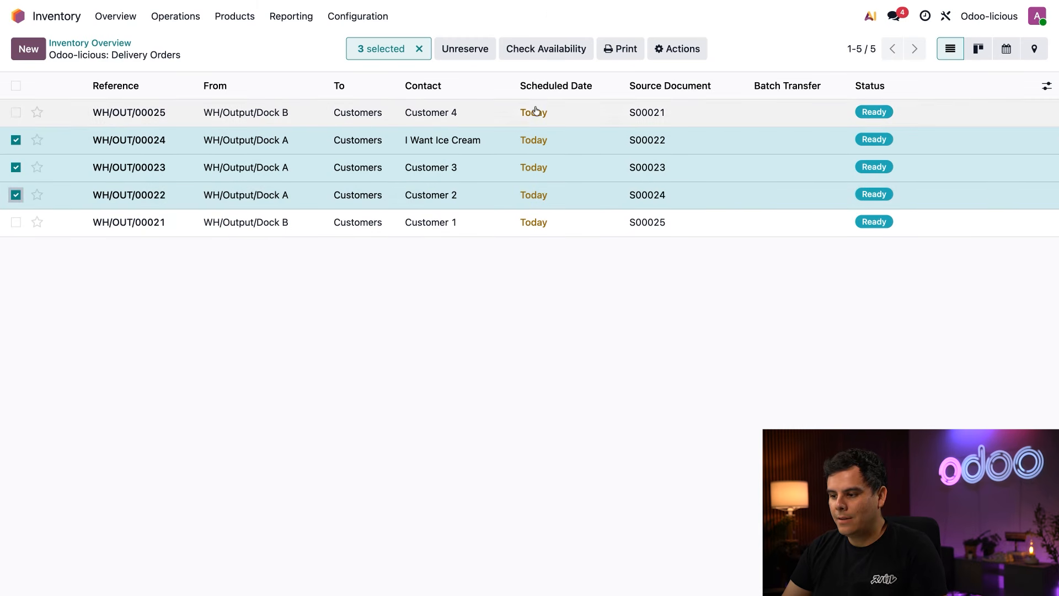
pyautogui.click(698, 51)
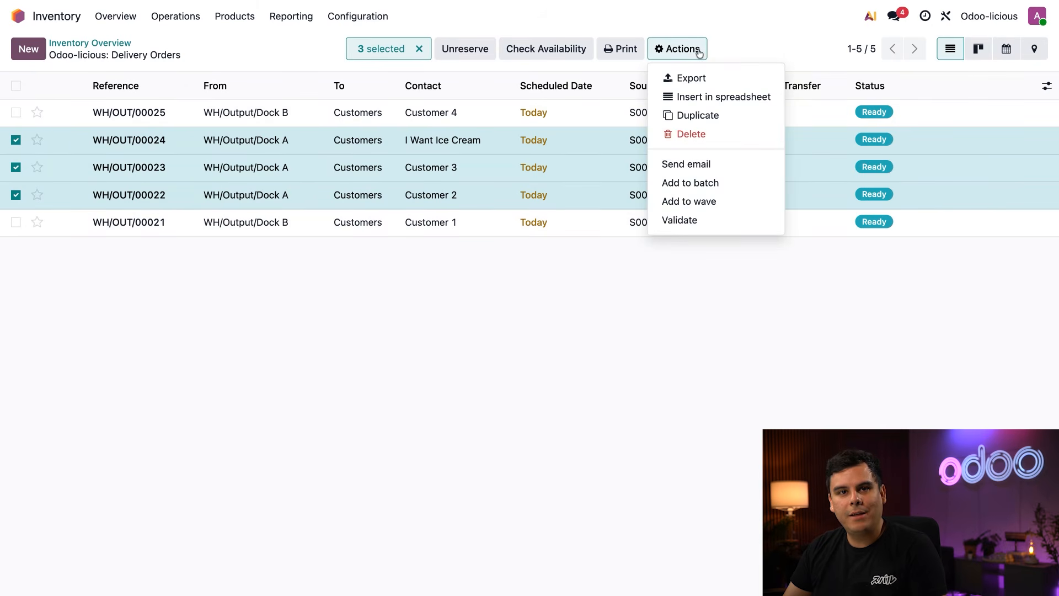
pyautogui.click(689, 182)
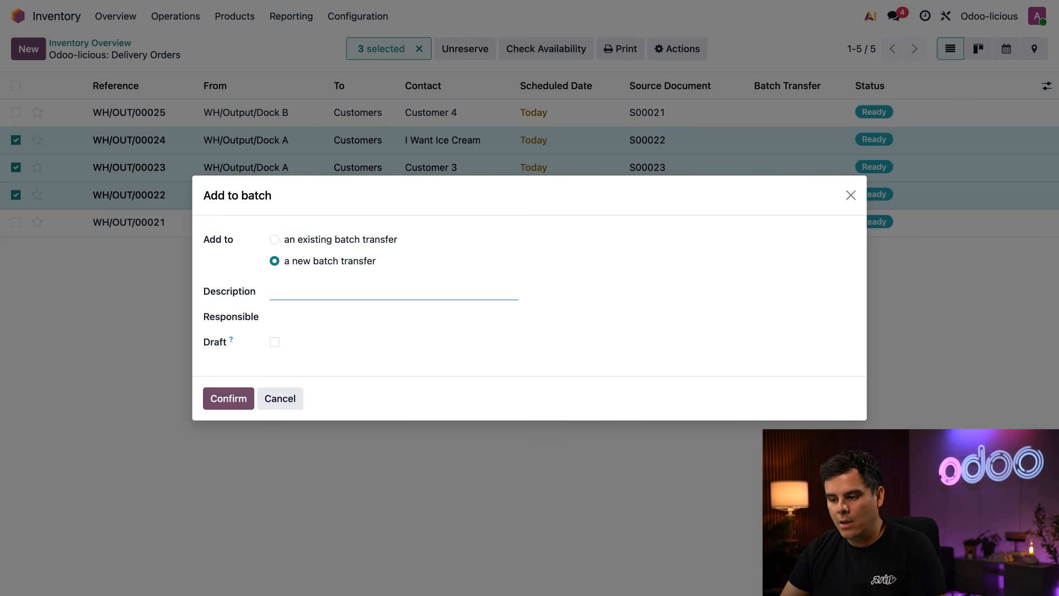
pyautogui.click(280, 312)
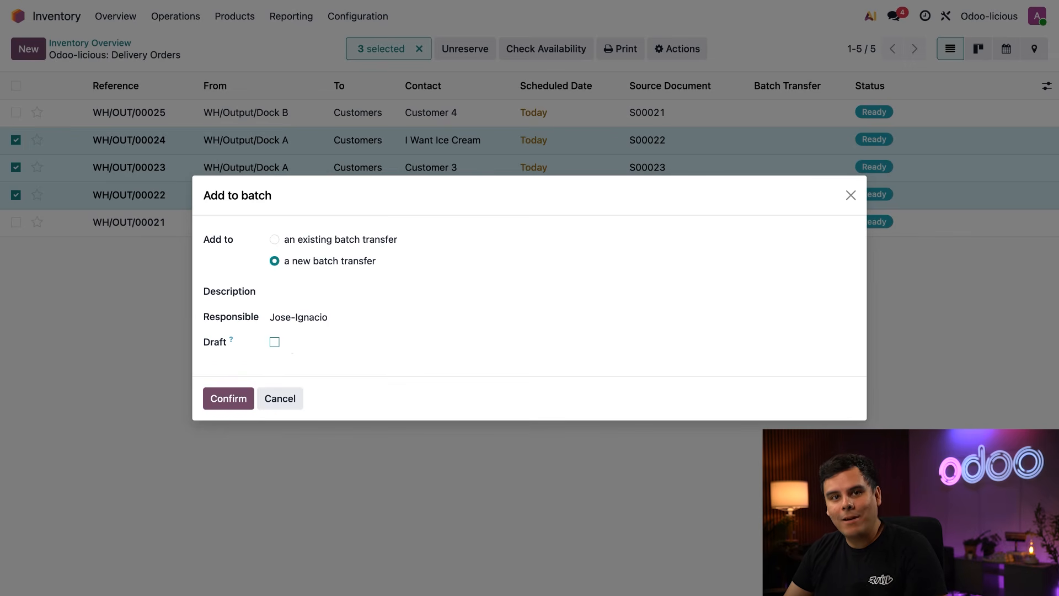
pyautogui.click(227, 398)
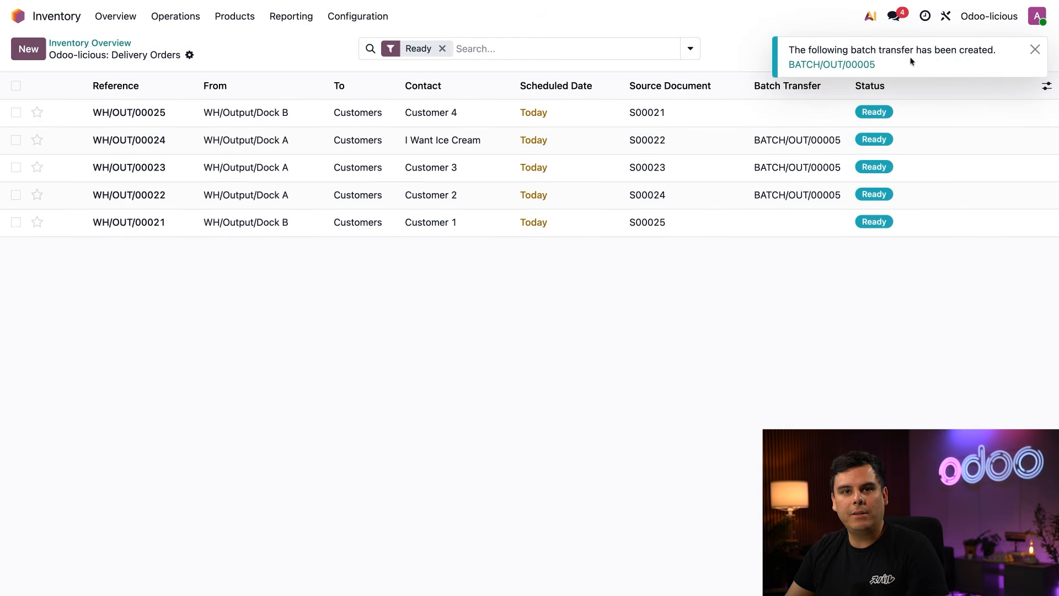
# - Open the newly created batch transfer and assign the Toyota/Tacoma/FT325 vehicle to it
pyautogui.click(843, 65)
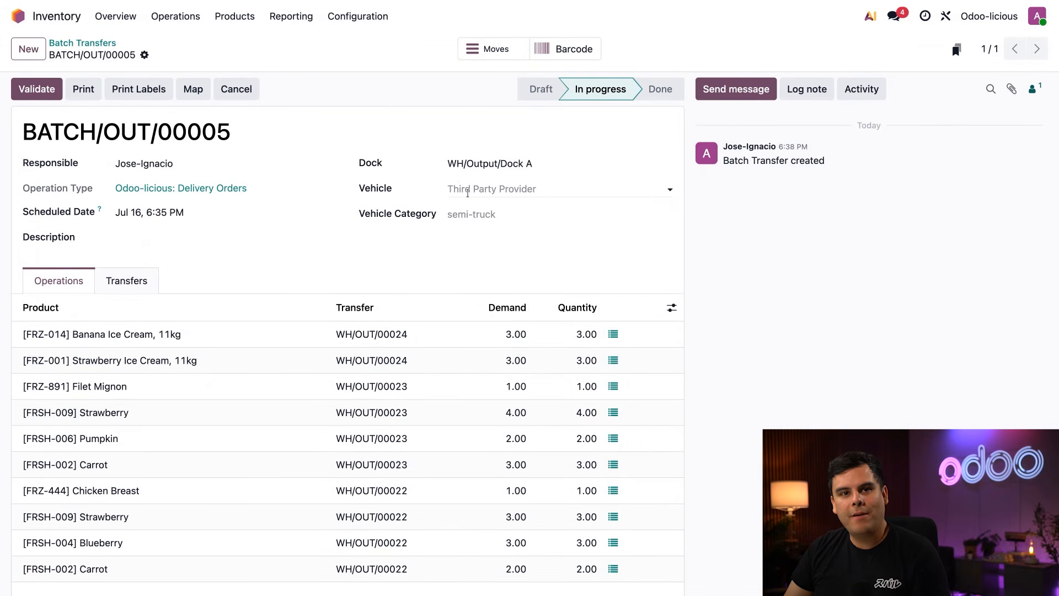
pyautogui.click(468, 193)
pyautogui.click(476, 232)
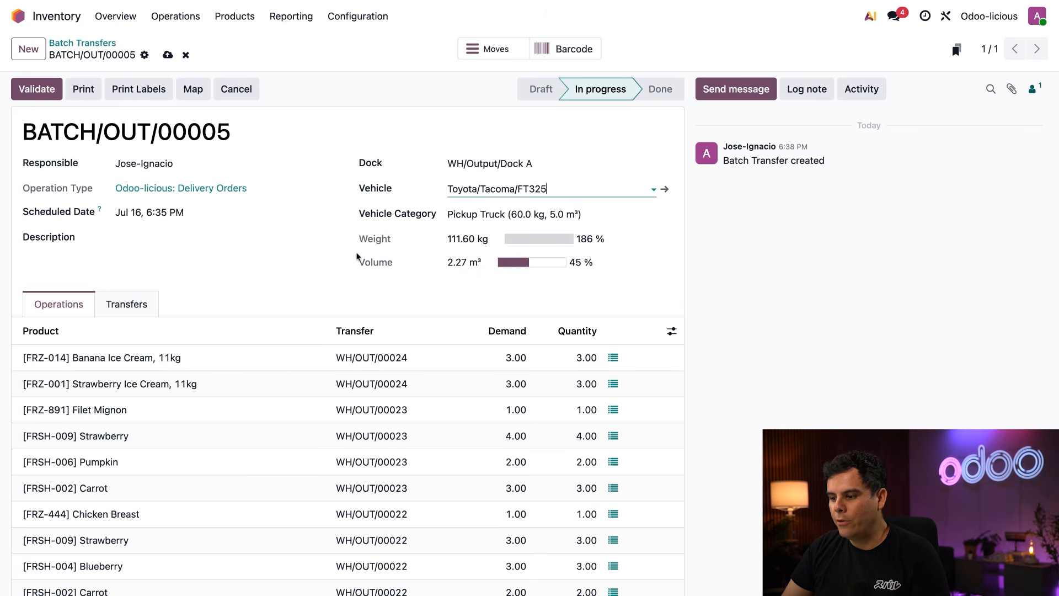
pyautogui.click(333, 267)
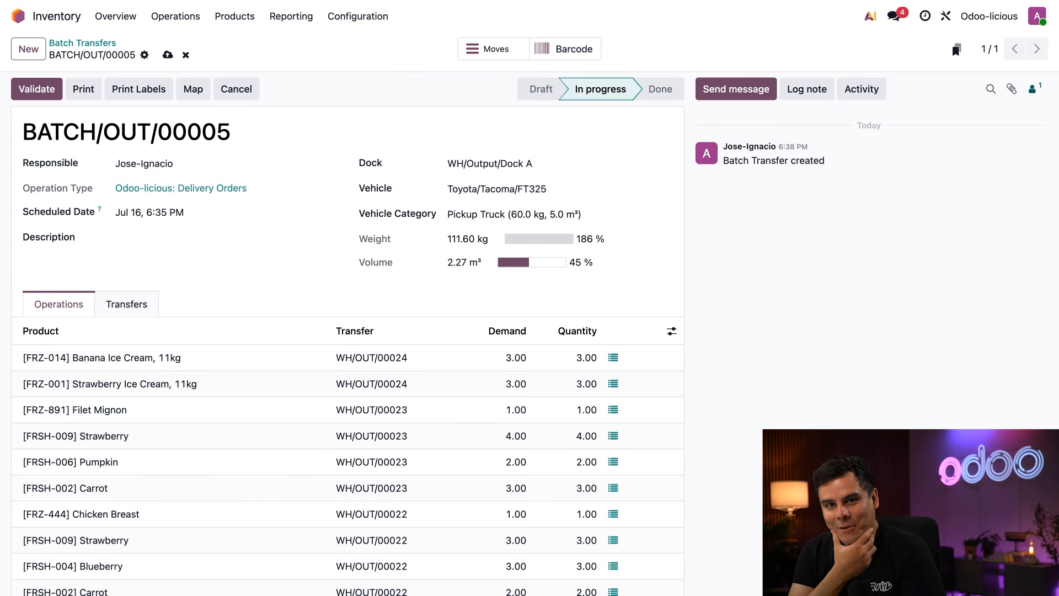
# - Inspect the I Want Ice Cream delivery among the batch's transfers, remove it from the batch and save
pyautogui.click(123, 304)
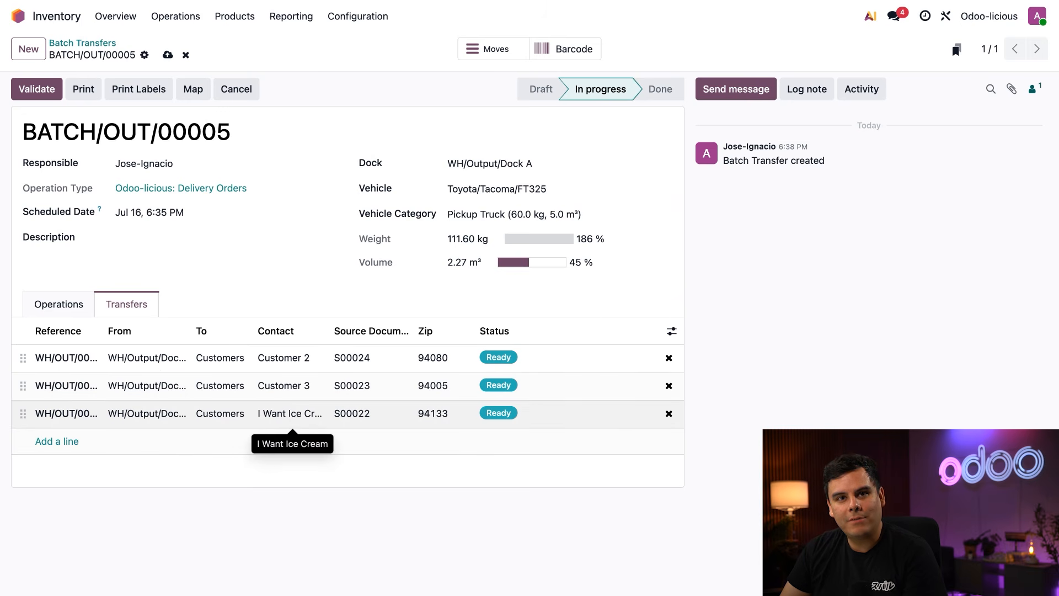
pyautogui.click(292, 415)
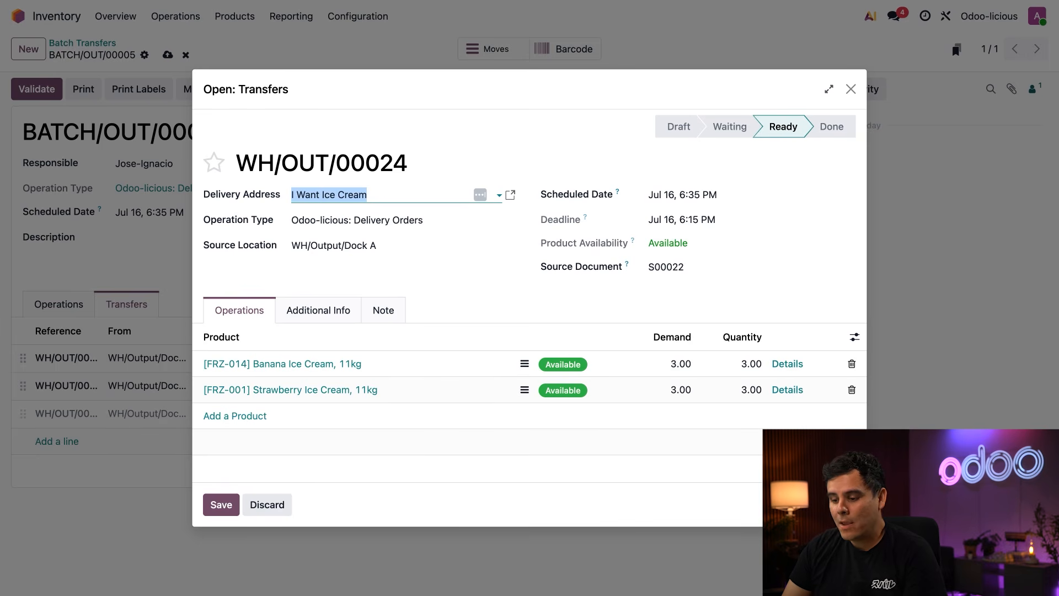
pyautogui.click(851, 89)
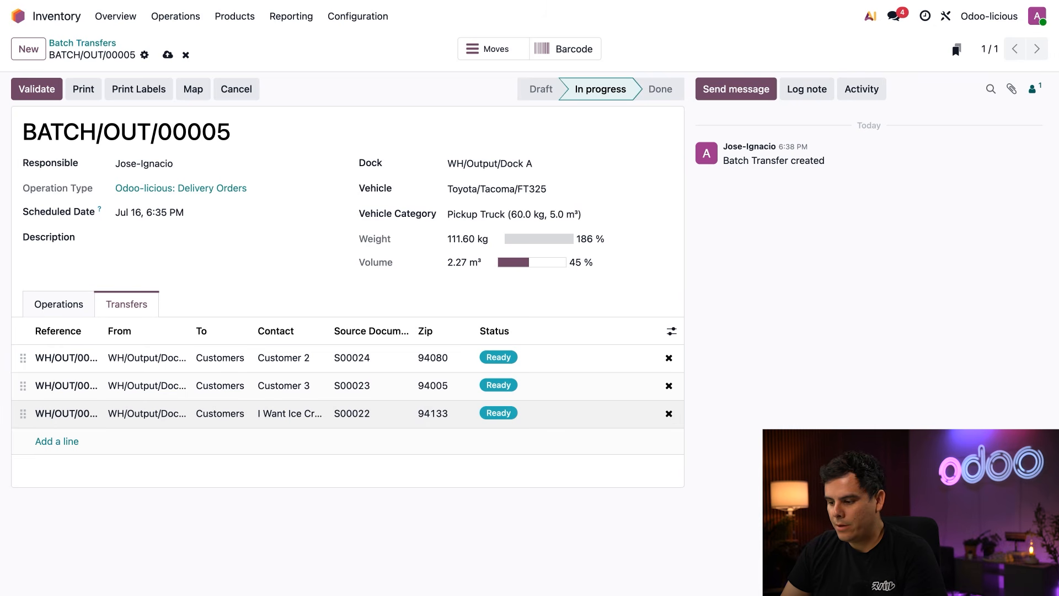
pyautogui.click(669, 414)
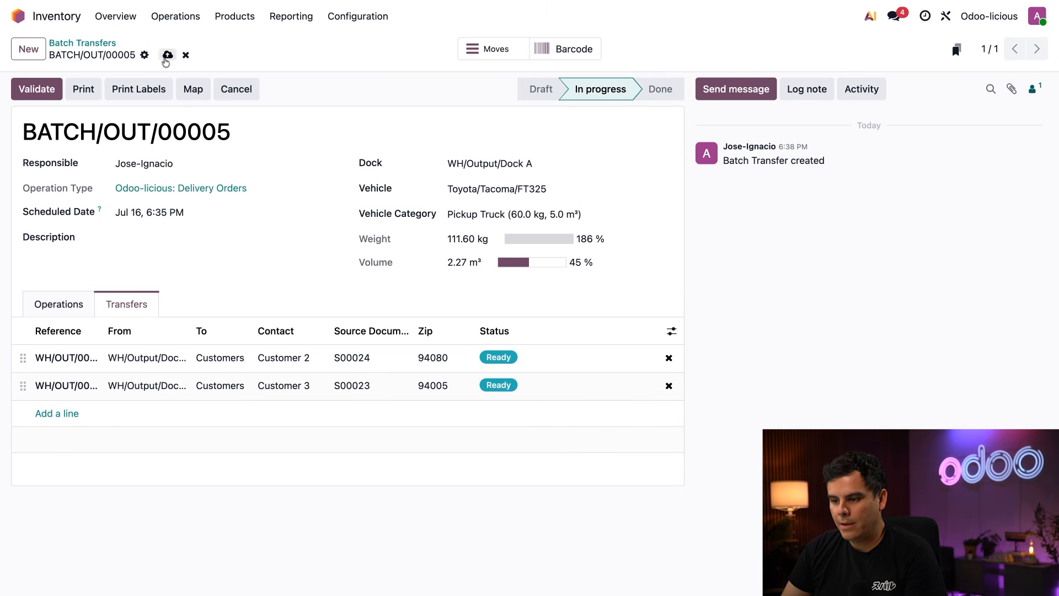
pyautogui.click(167, 55)
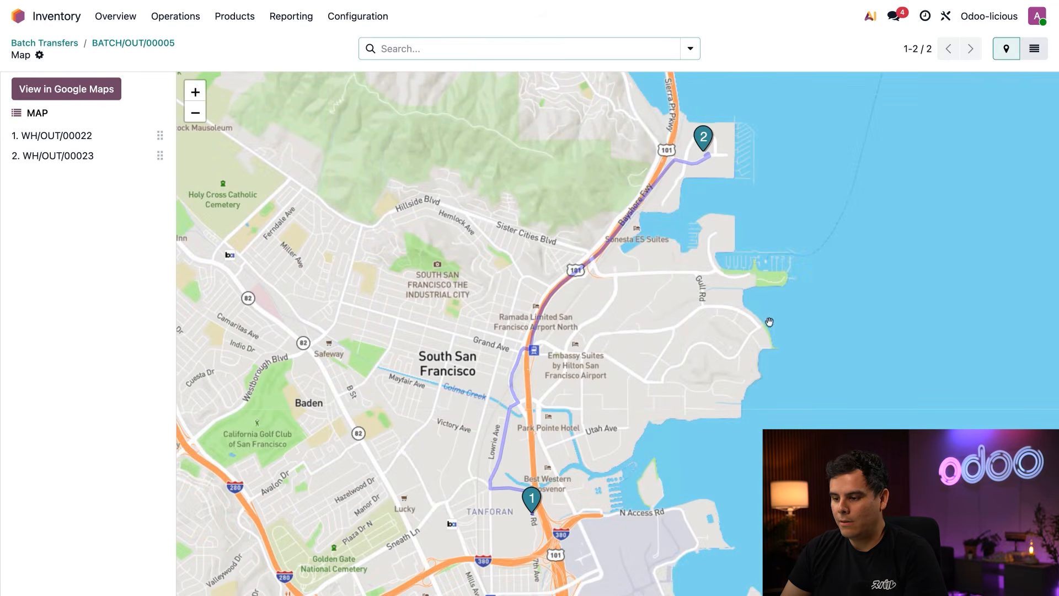
# - Review the batch's delivery route on the map, view it in Google Maps, and reroute it through another point near the final stop
pyautogui.click(195, 93)
pyautogui.click(196, 113)
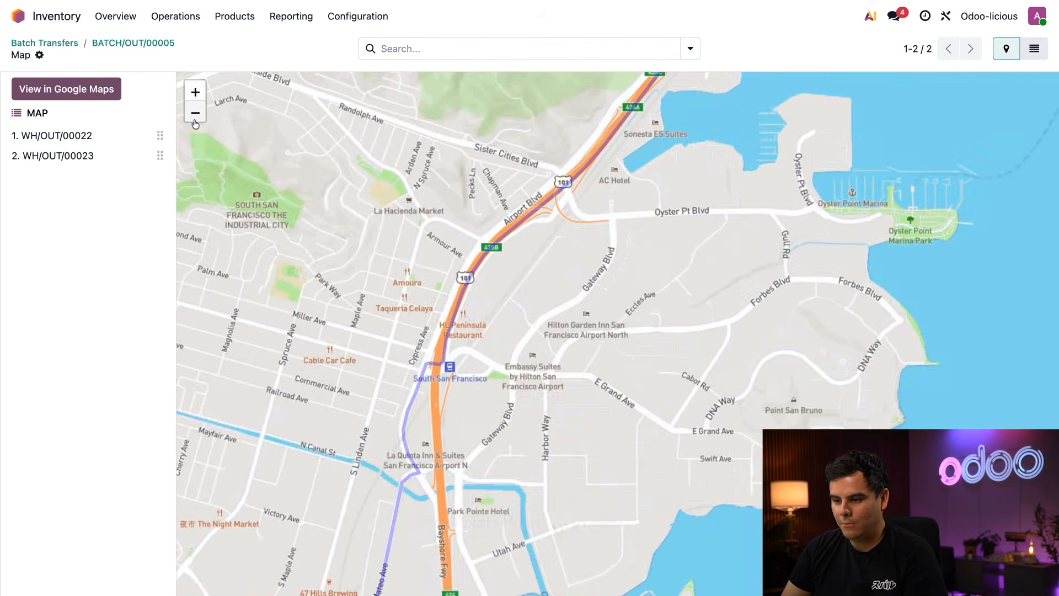
pyautogui.click(196, 113)
pyautogui.click(195, 113)
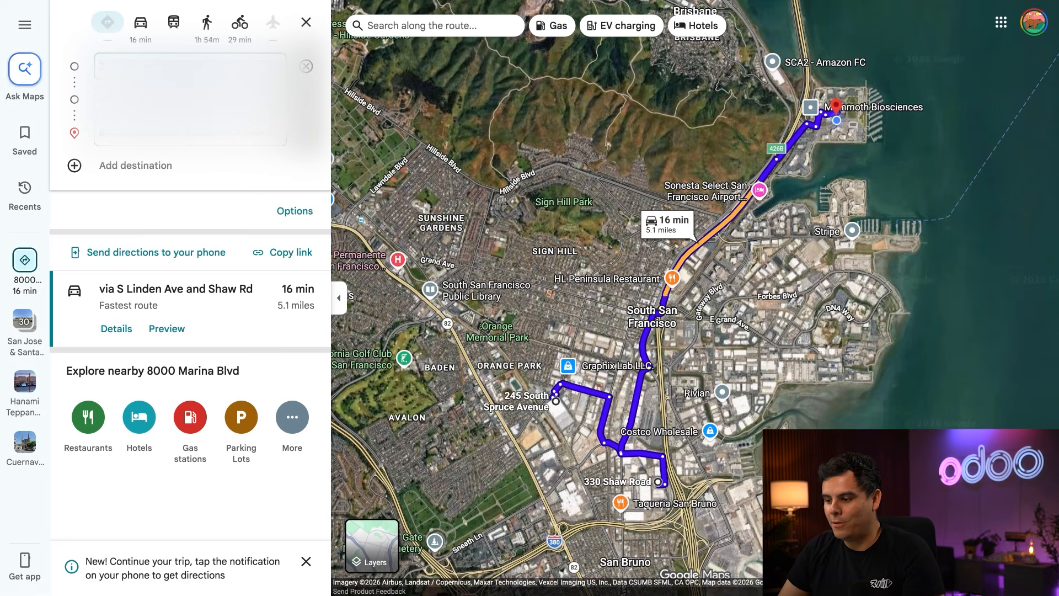
pyautogui.moveTo(690, 197)
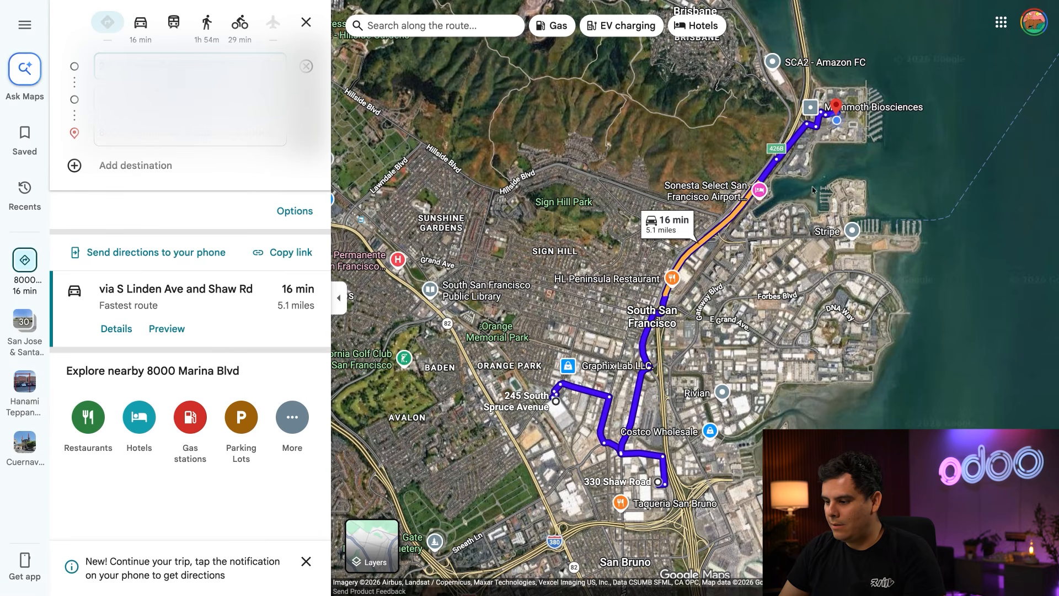
pyautogui.moveTo(778, 163)
pyautogui.moveTo(780, 166); pyautogui.dragTo(828, 176)
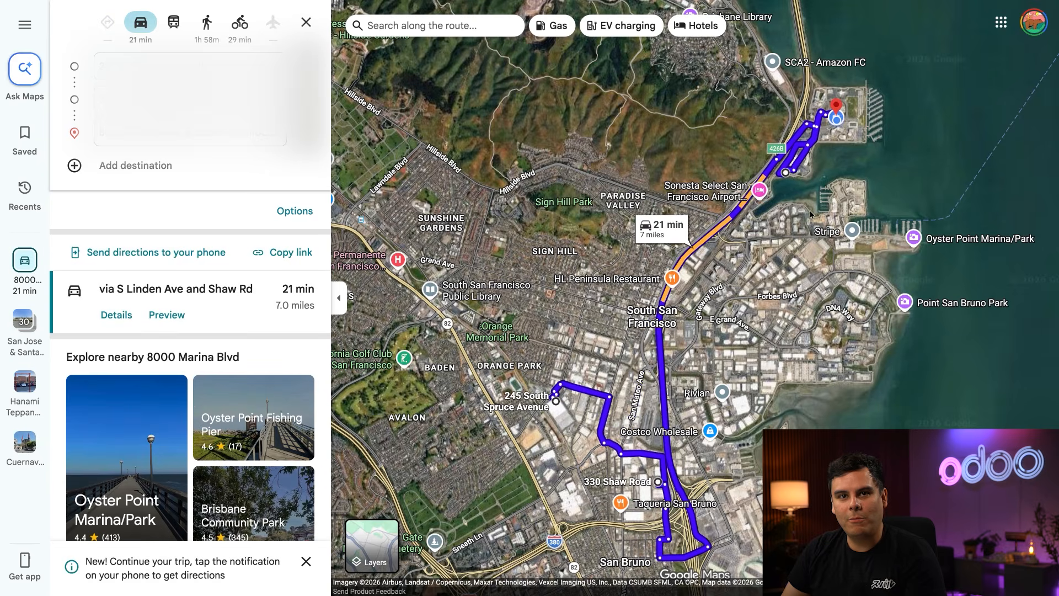